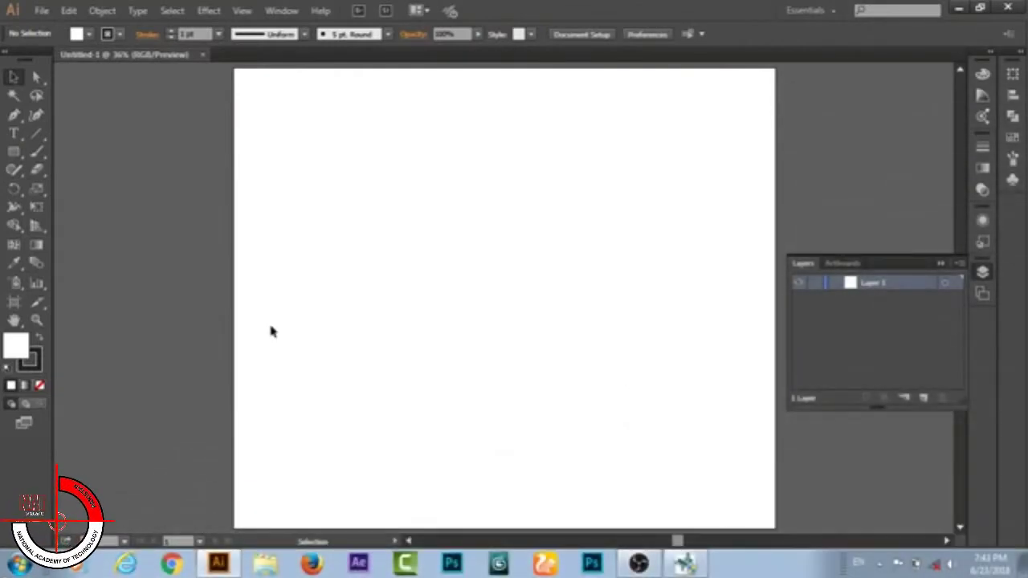
- Draw a square near the artboard centre with a light blue fill and no stroke
{"action": "left_click", "coordinate": [19, 161]}
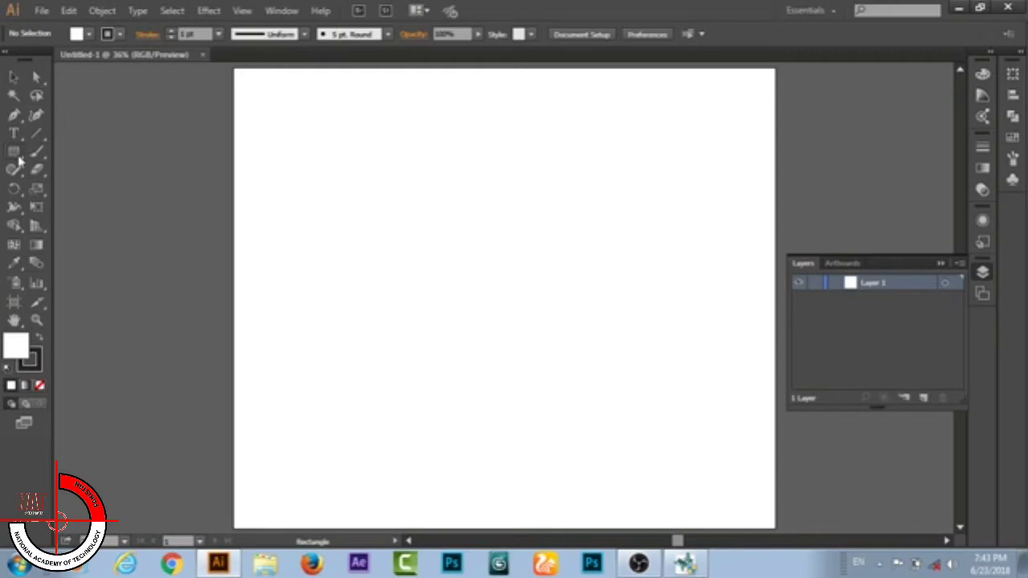
{"action": "left_click_drag", "start_coordinate": [395, 191], "coordinate": [587, 384]}
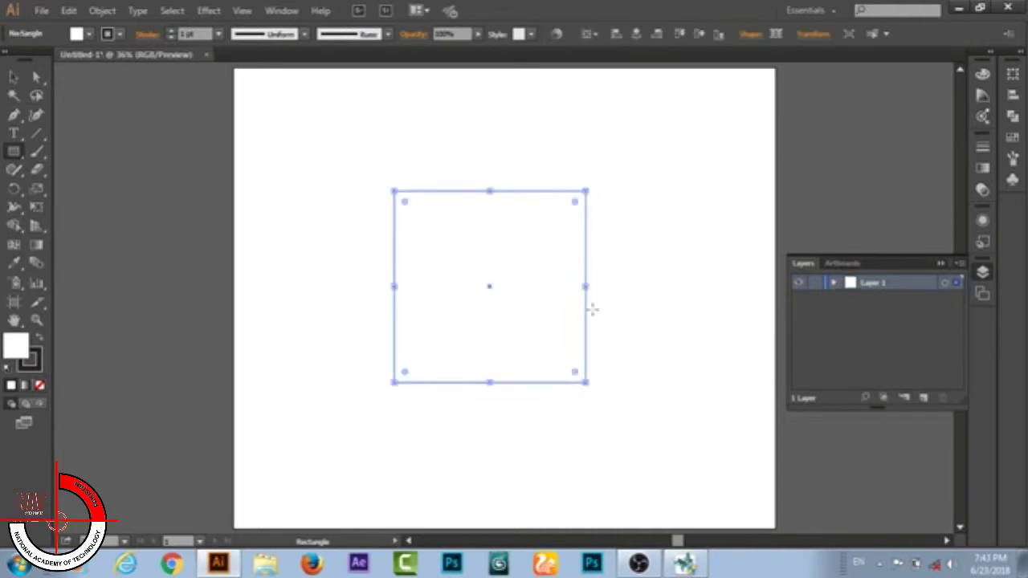
{"action": "left_click", "coordinate": [89, 35]}
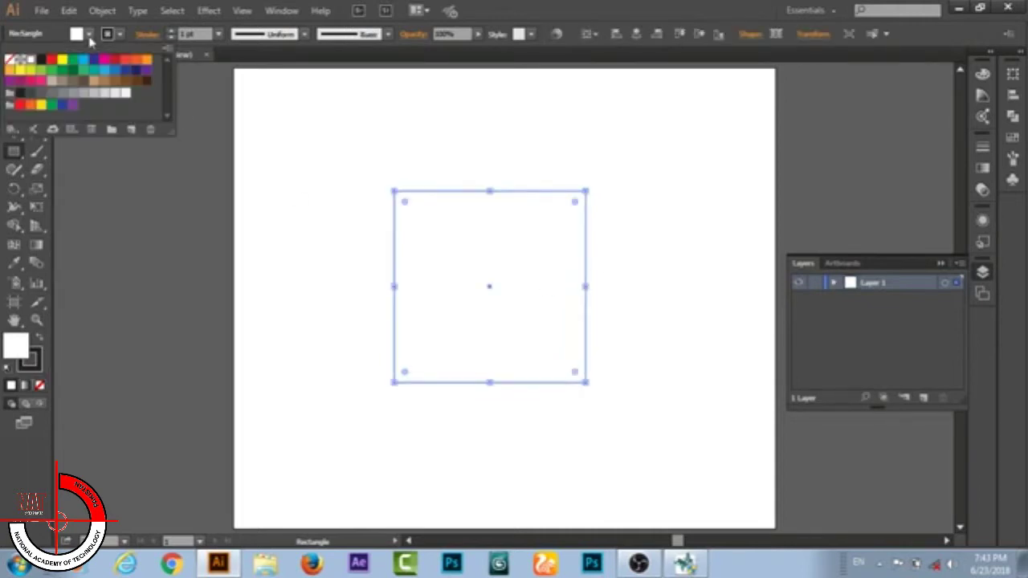
{"action": "left_click", "coordinate": [84, 61]}
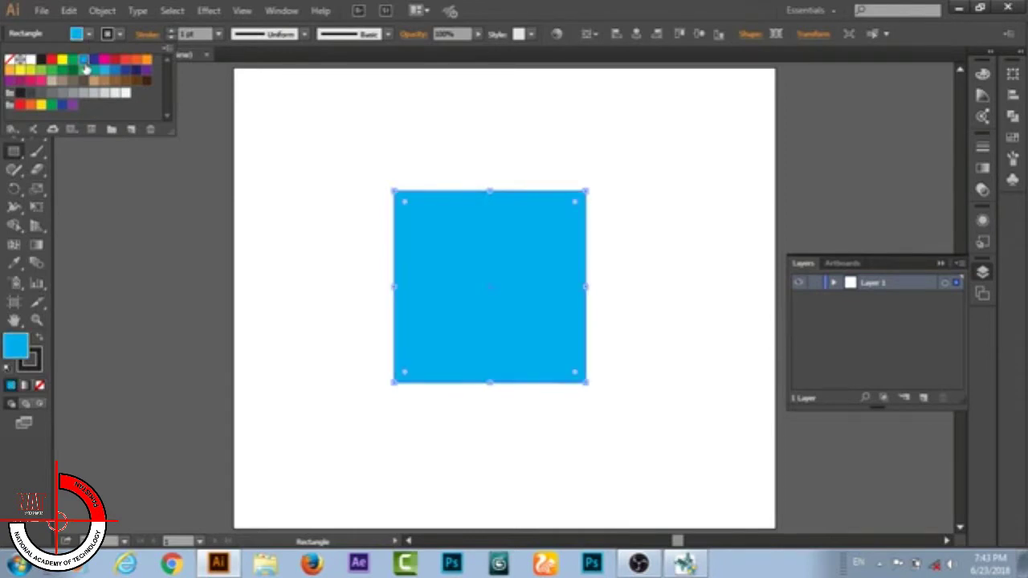
{"action": "left_click", "coordinate": [171, 42]}
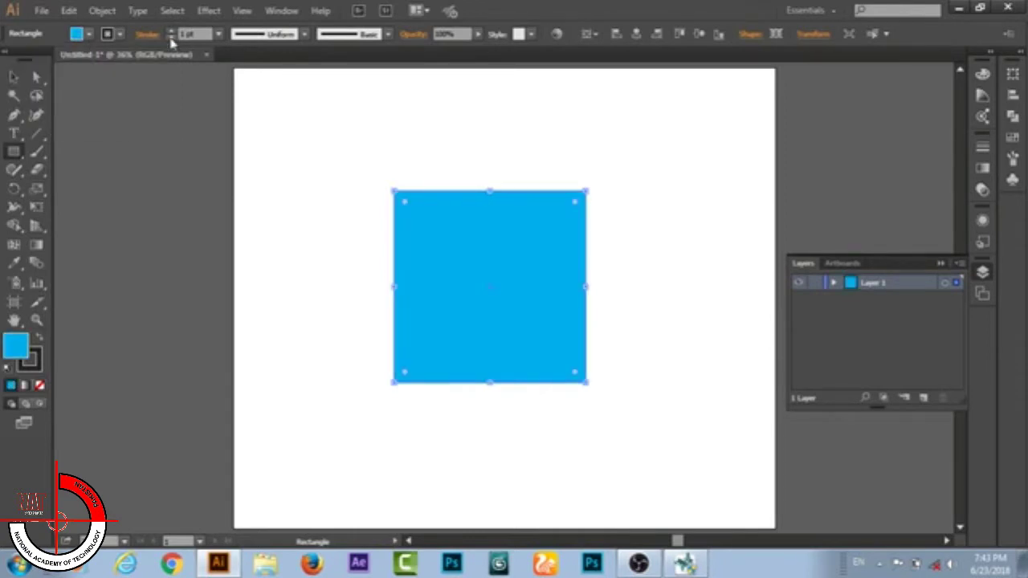
{"action": "left_click", "coordinate": [171, 38]}
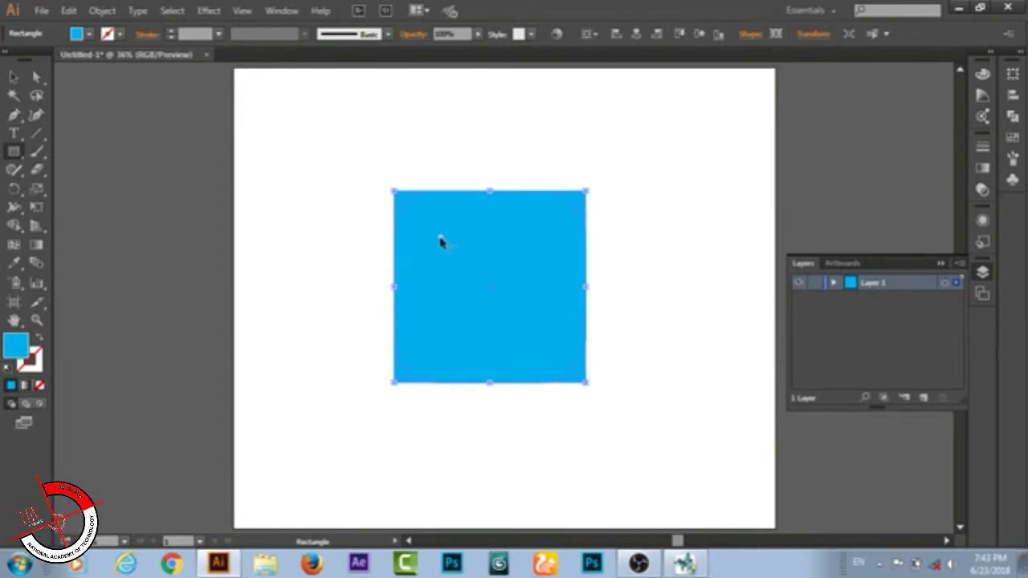
- Round the square's corners with the live-corner widget and rotate it 45° into a diamond
{"action": "left_click_drag", "start_coordinate": [442, 242], "coordinate": [443, 246]}
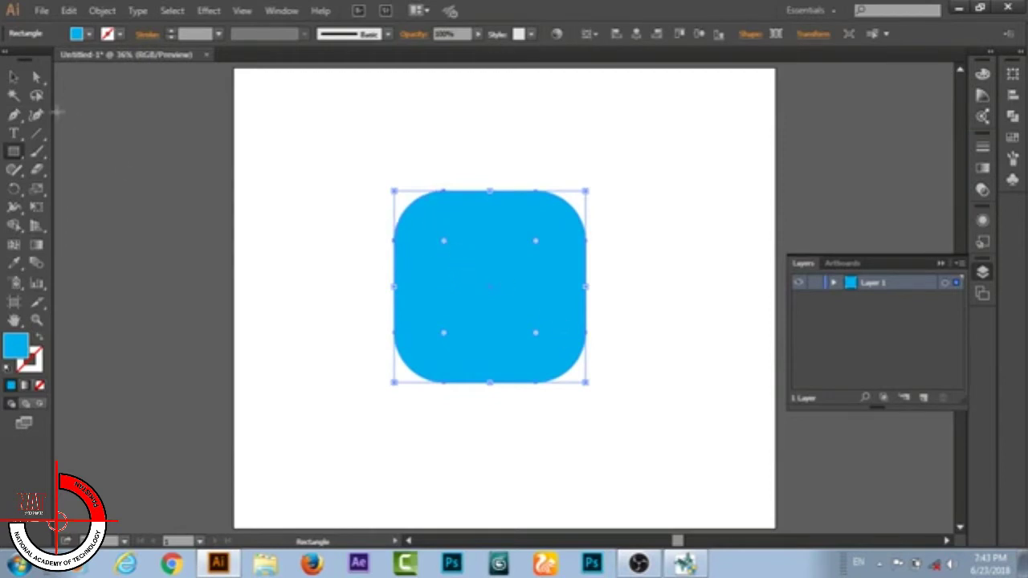
{"action": "left_click", "coordinate": [14, 76]}
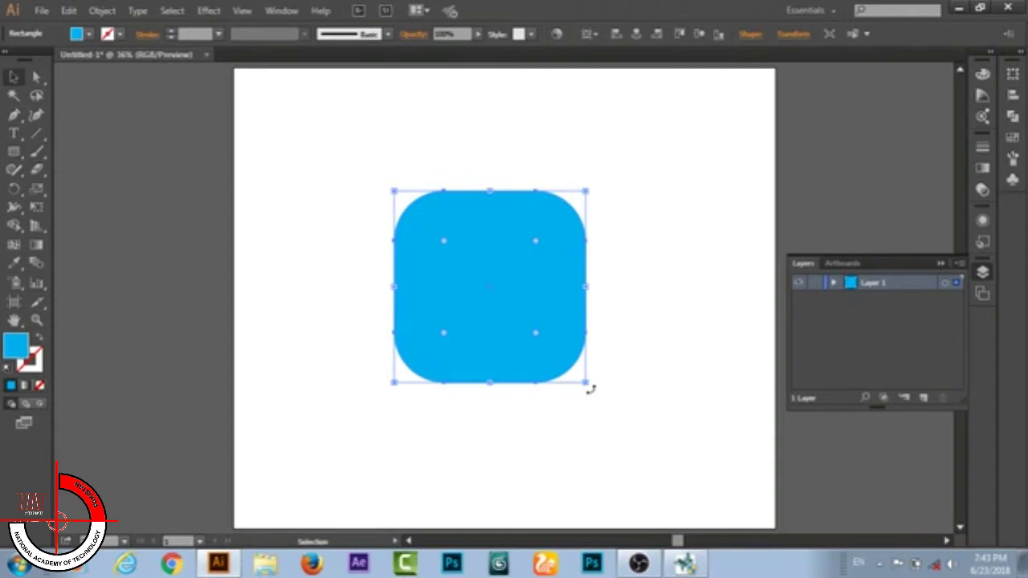
{"action": "left_click_drag", "start_coordinate": [590, 388], "coordinate": [621, 300]}
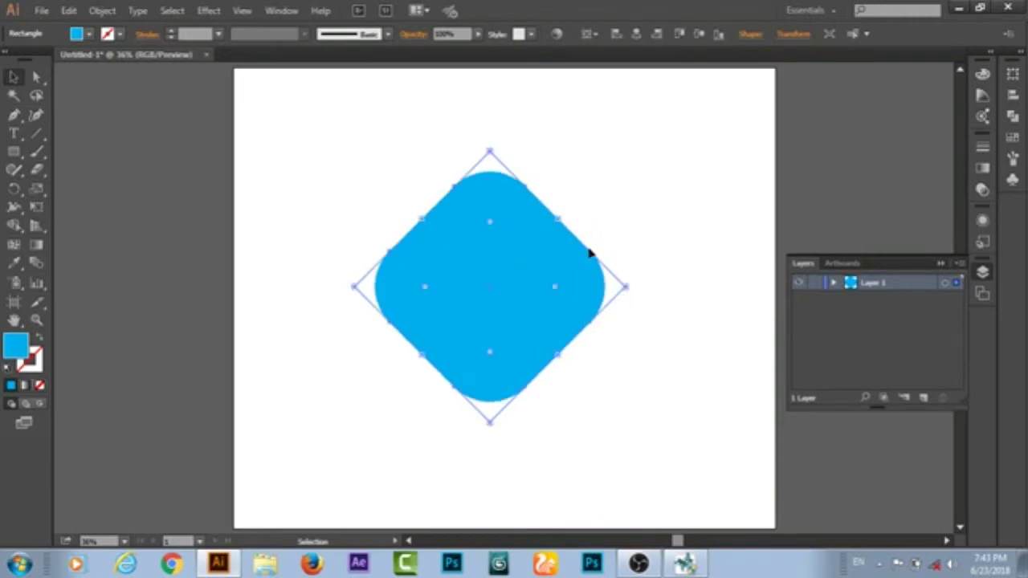
{"action": "left_click", "coordinate": [657, 200]}
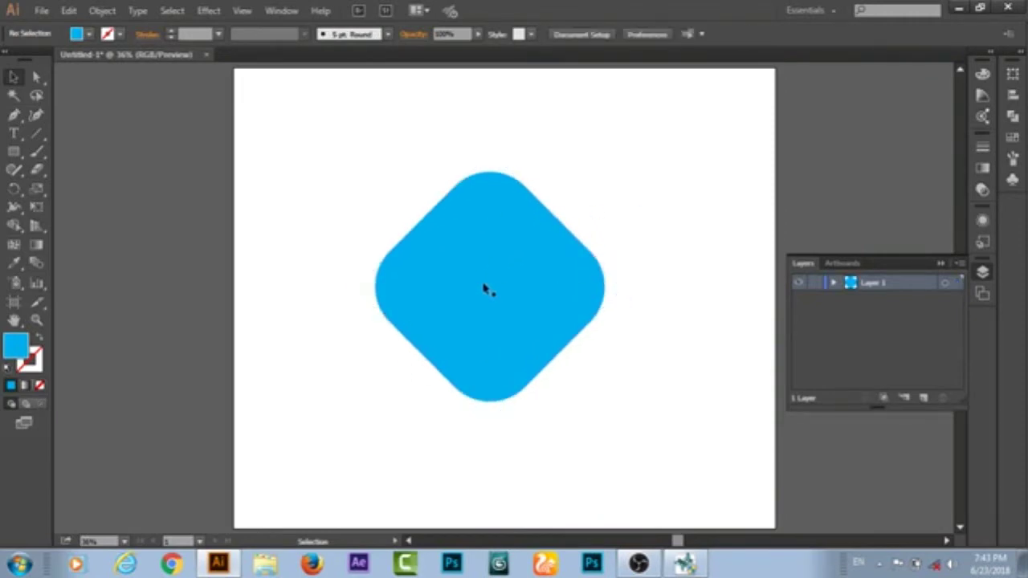
- Add a 1000 pt black Myriad Pro letter V and drag it down onto the diamond
{"action": "left_click", "coordinate": [15, 135]}
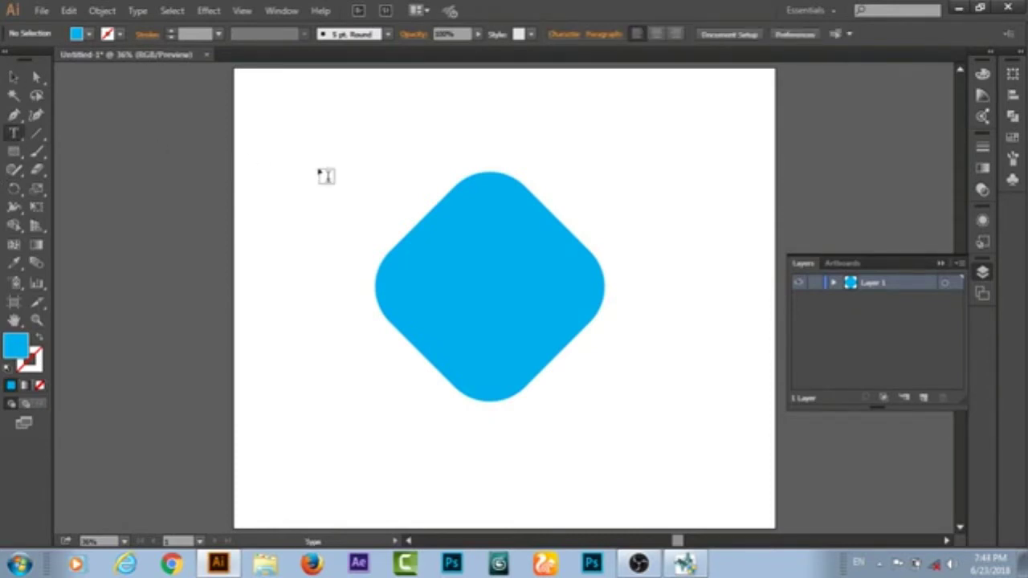
{"action": "left_click", "coordinate": [320, 173]}
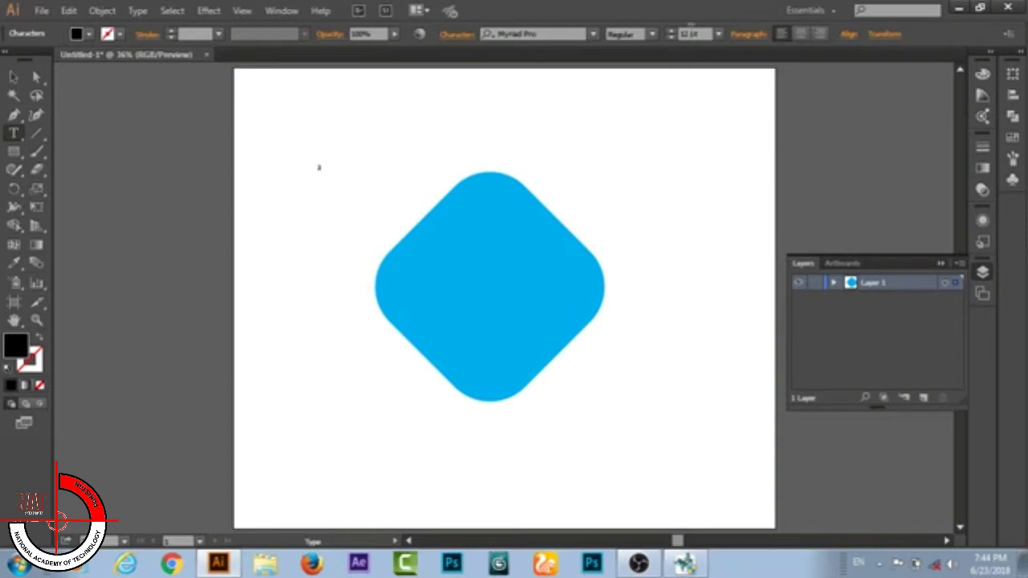
{"action": "left_click", "coordinate": [689, 33]}
{"action": "type", "text": "60"}
{"action": "left_click", "coordinate": [319, 167]}
{"action": "type", "text": "V"}
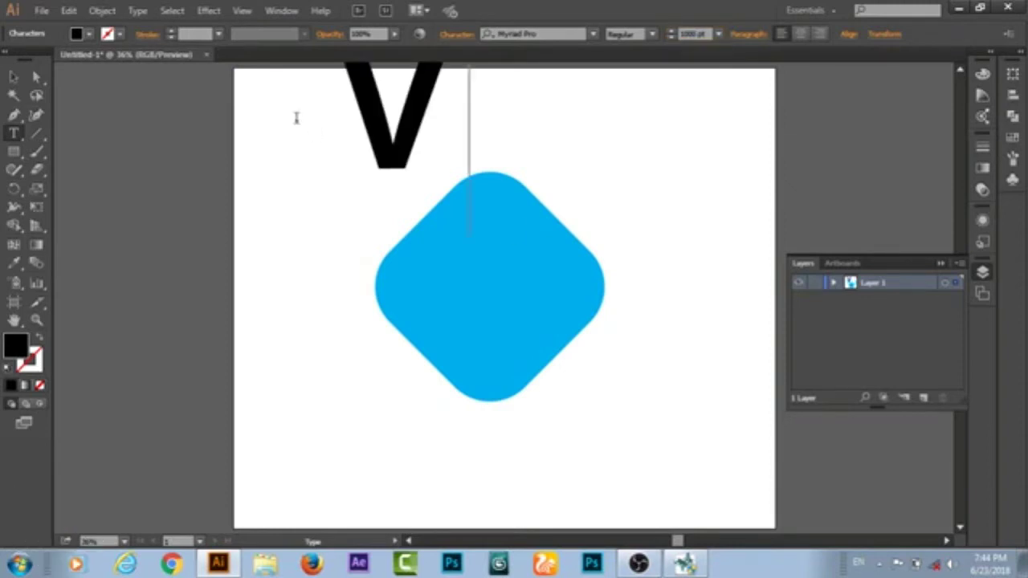
{"action": "left_click", "coordinate": [15, 78]}
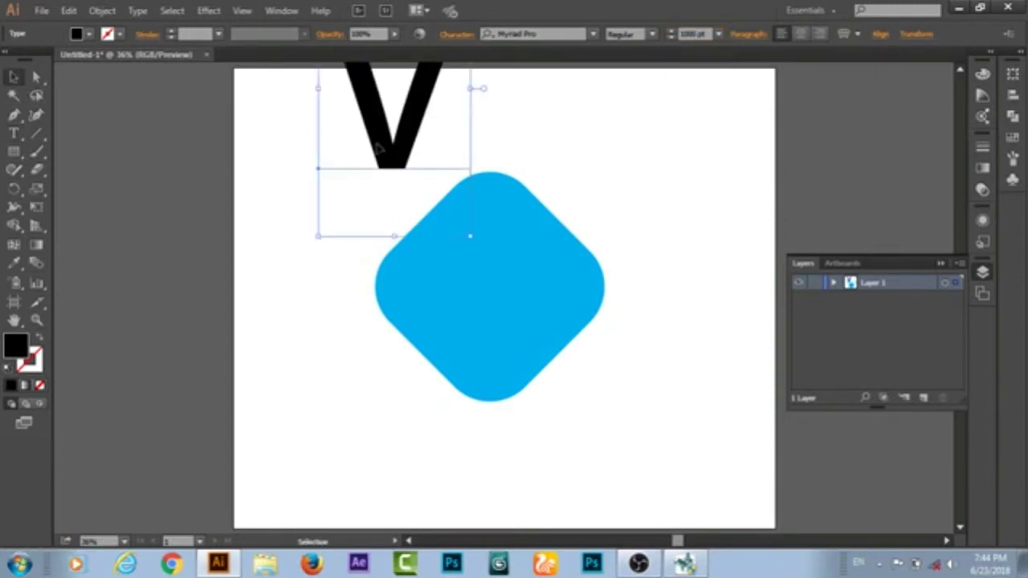
{"action": "left_click_drag", "start_coordinate": [390, 150], "coordinate": [484, 377]}
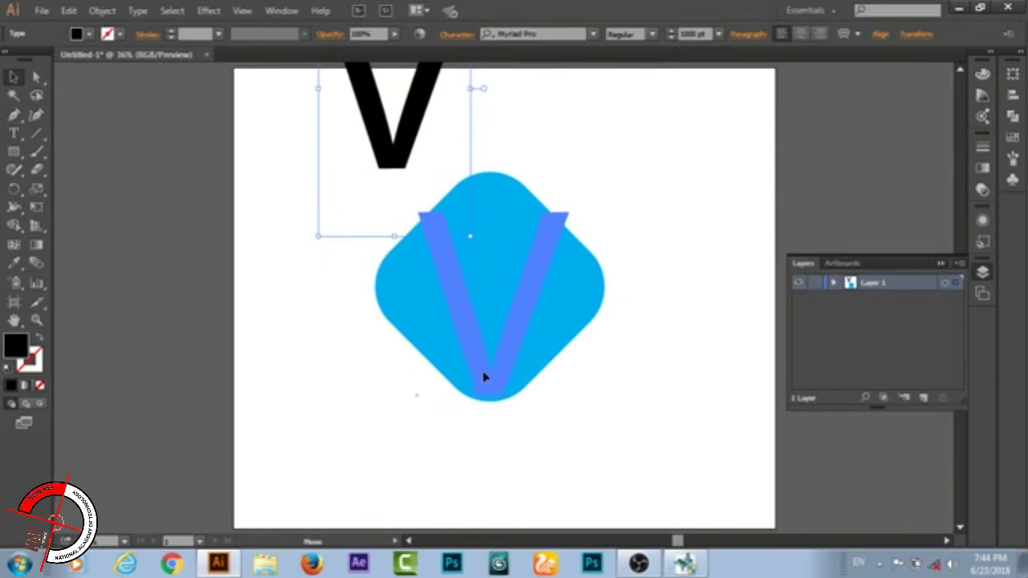
- Centre the diamond and V on the artboard and scale them up together proportionally
{"action": "left_click_drag", "start_coordinate": [485, 377], "coordinate": [476, 372]}
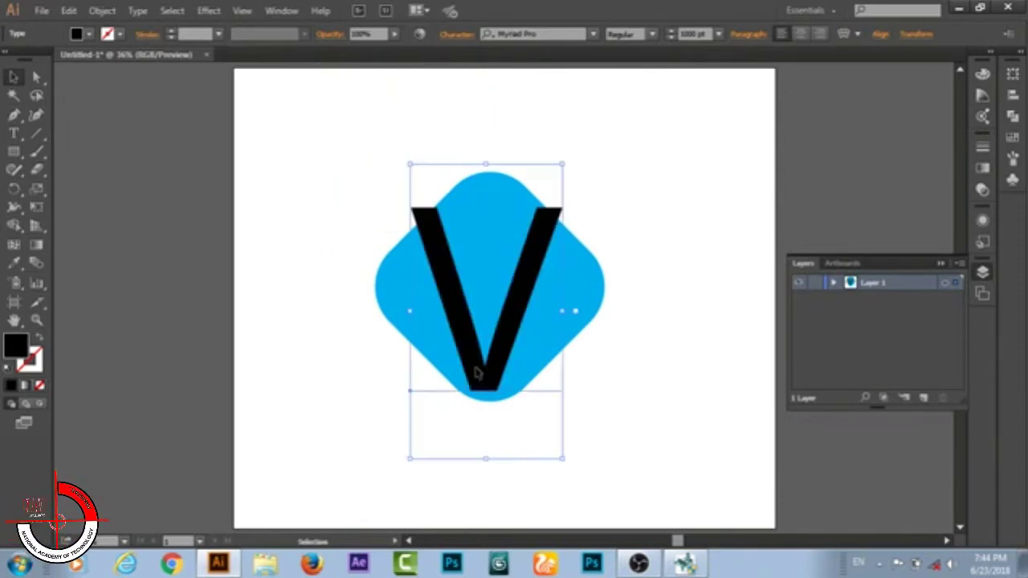
{"action": "left_click_drag", "start_coordinate": [635, 228], "coordinate": [444, 348]}
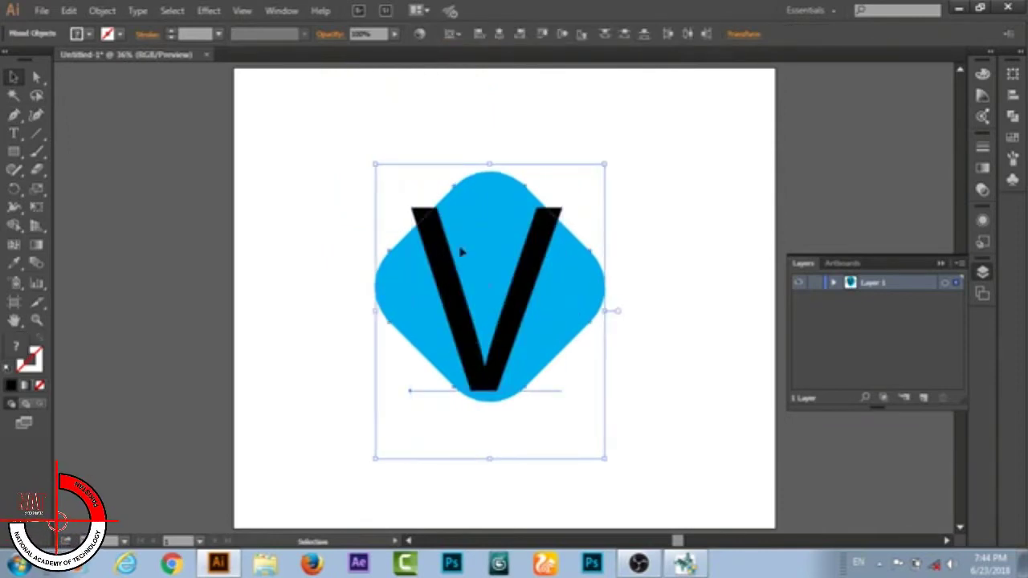
{"action": "left_click", "coordinate": [499, 34]}
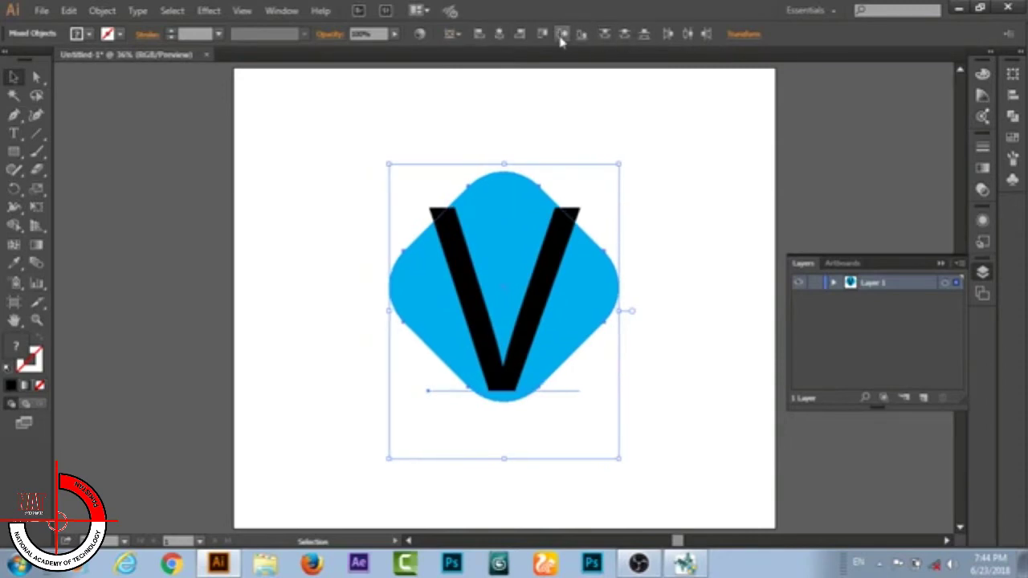
{"action": "left_click", "coordinate": [561, 35]}
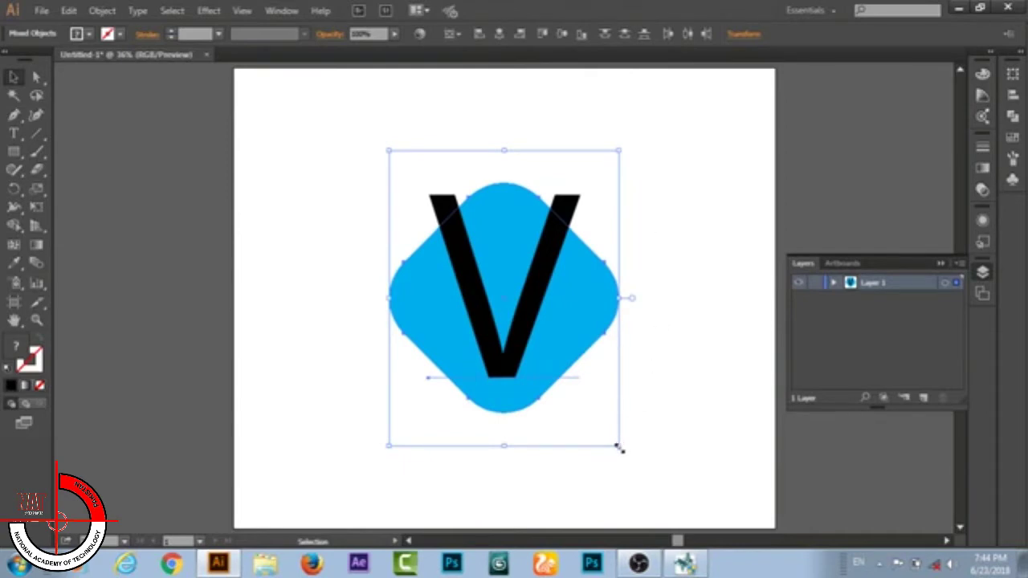
{"action": "key", "text": "shift"}
{"action": "left_click_drag", "start_coordinate": [619, 447], "coordinate": [635, 465]}
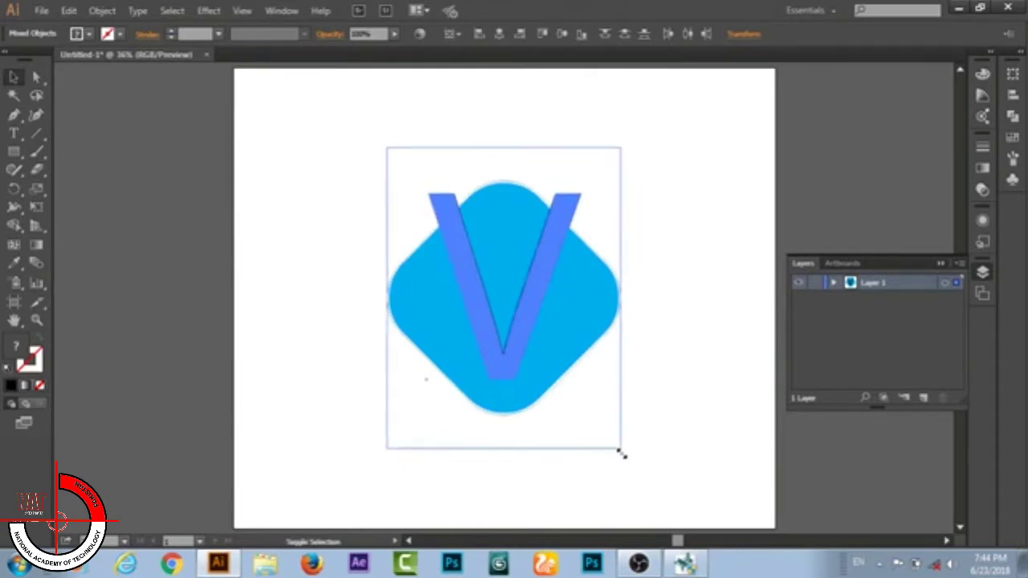
{"action": "left_click", "coordinate": [685, 369]}
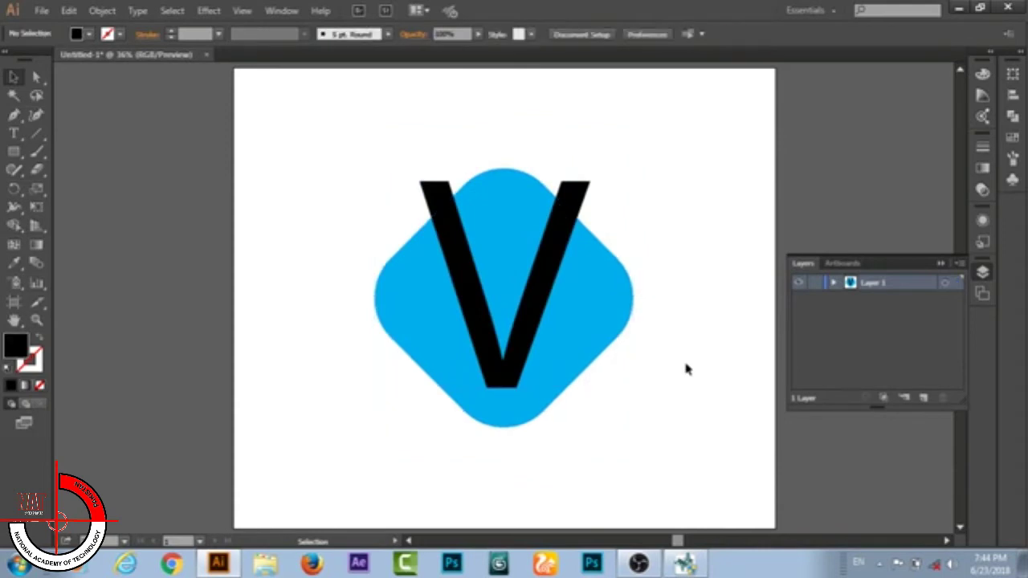
- Nudge the V right, then align it centred horizontally and vertically on the diamond
{"action": "left_click", "coordinate": [537, 311]}
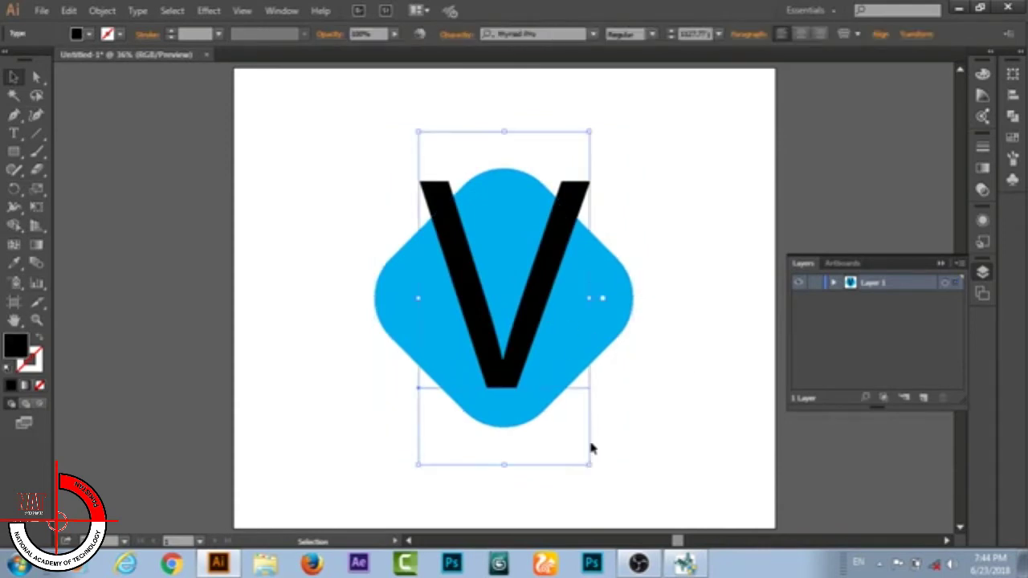
{"action": "key", "text": "shift"}
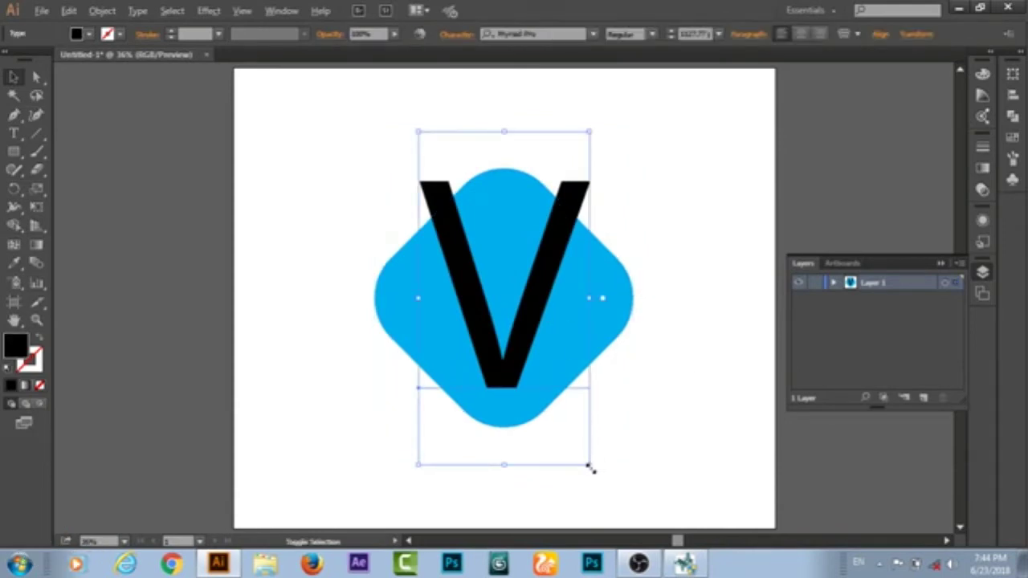
{"action": "left_click_drag", "start_coordinate": [591, 469], "coordinate": [626, 514]}
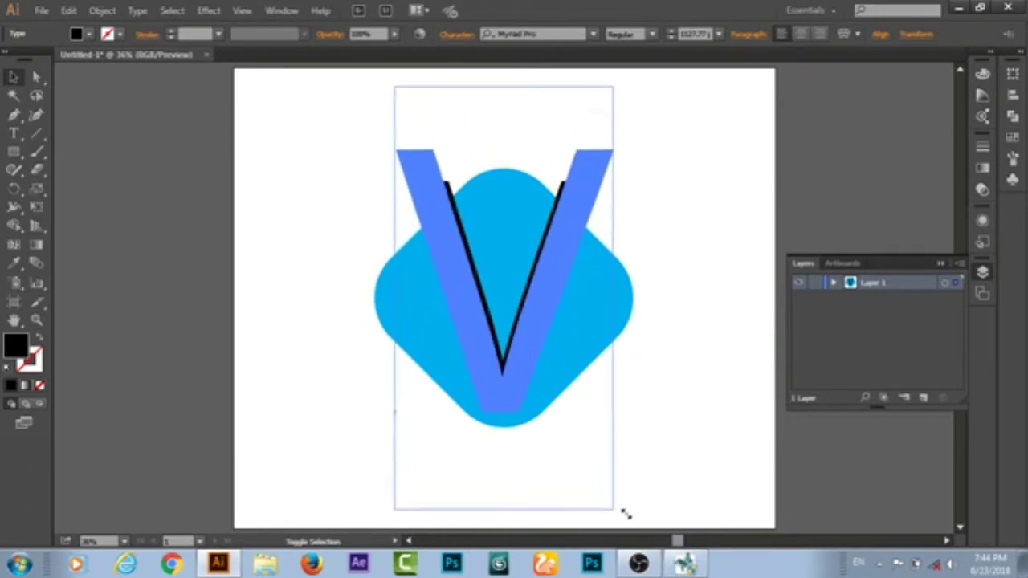
{"action": "key", "text": "Escape"}
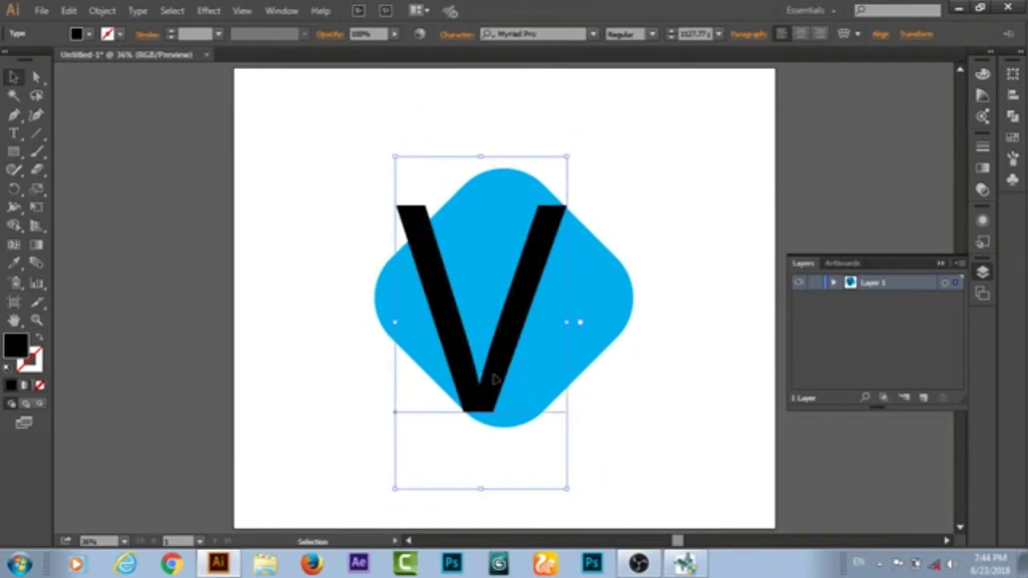
{"action": "left_click_drag", "start_coordinate": [494, 377], "coordinate": [518, 381]}
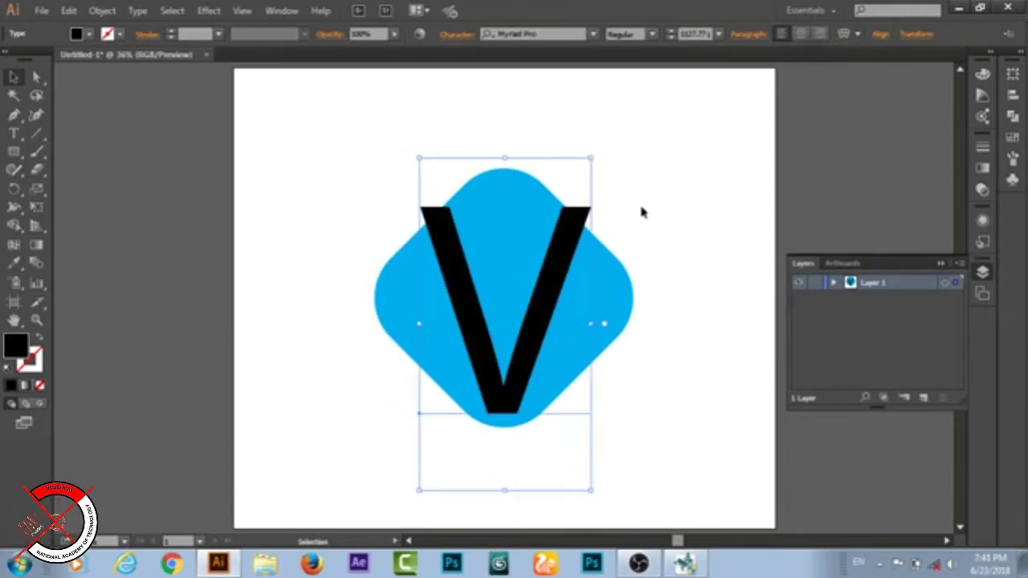
{"action": "left_click_drag", "start_coordinate": [642, 211], "coordinate": [567, 309]}
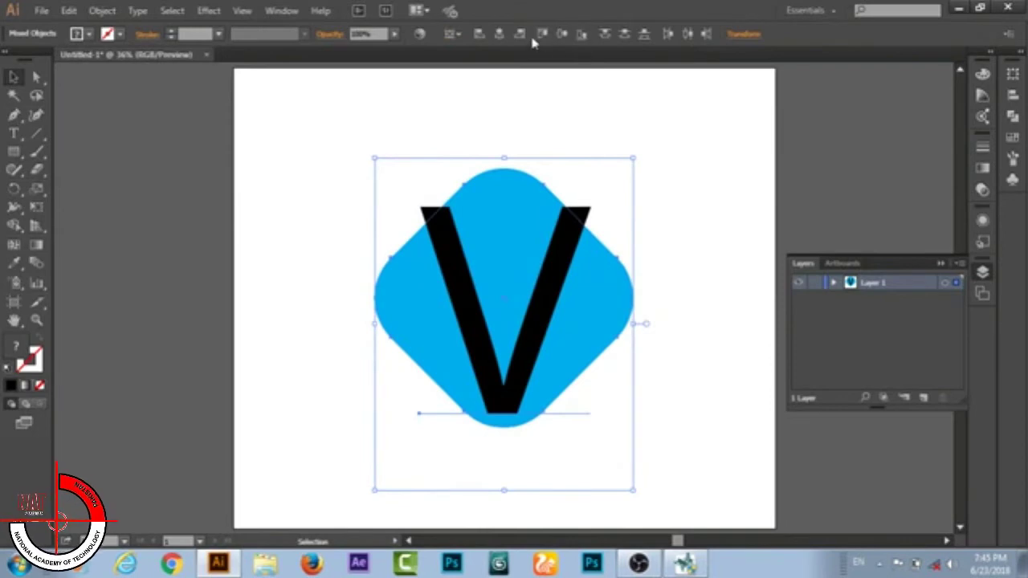
{"action": "left_click", "coordinate": [561, 35]}
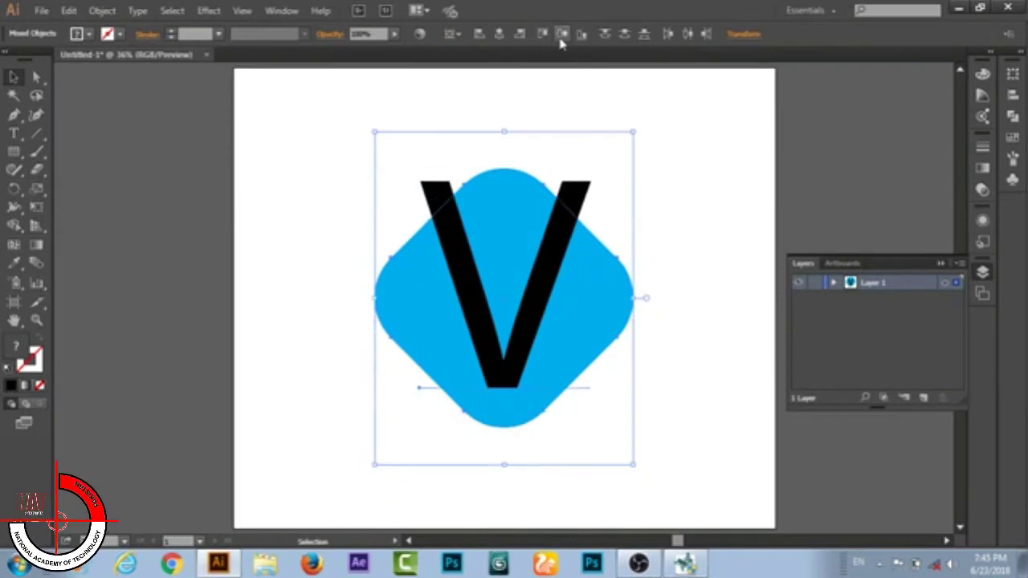
{"action": "left_click", "coordinate": [500, 36]}
{"action": "left_click", "coordinate": [676, 178]}
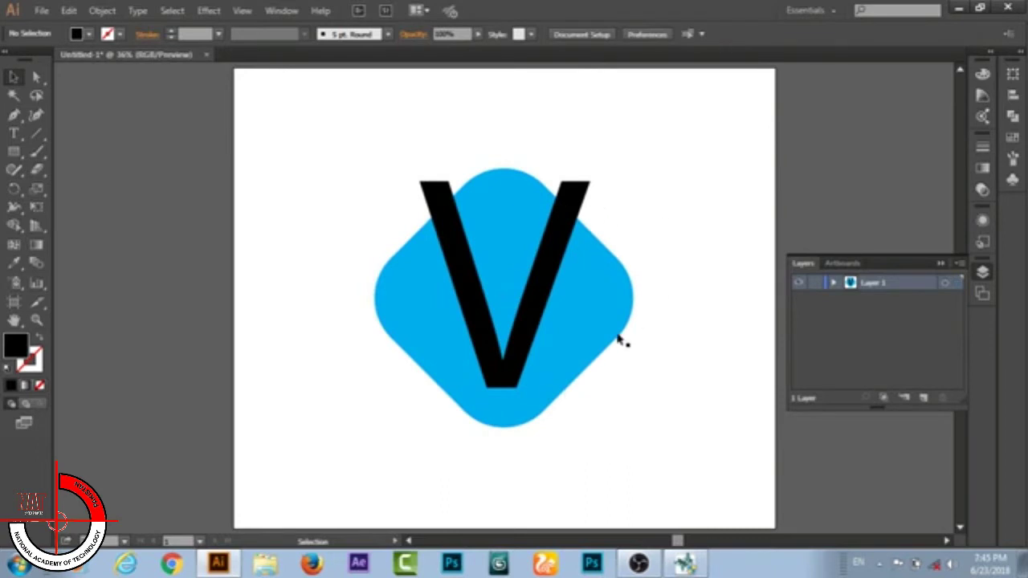
- Step the V's font size up twelve times to 1296 pt, then select the diamond too
{"action": "left_click", "coordinate": [548, 269]}
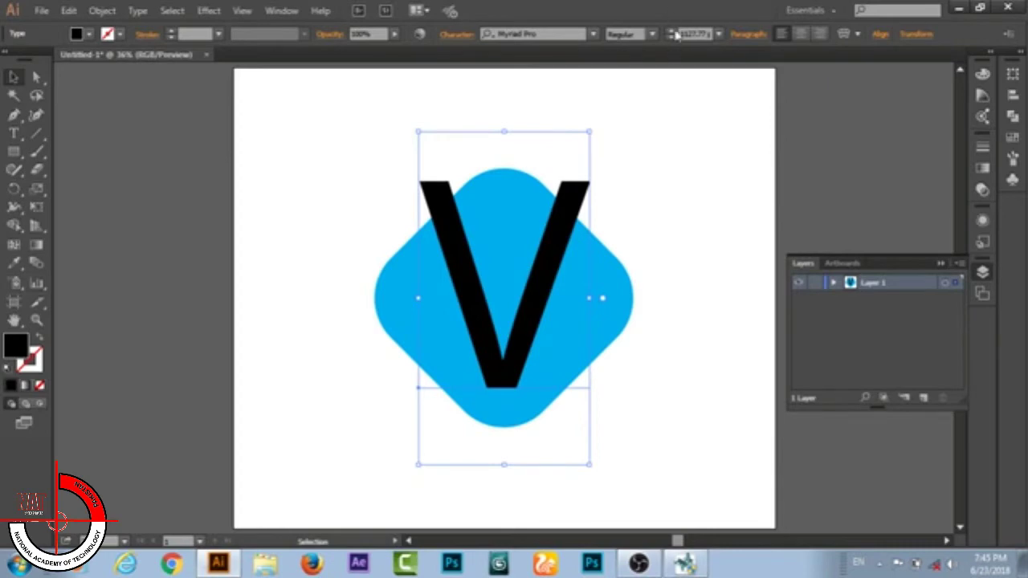
{"action": "left_click", "coordinate": [671, 31]}
{"action": "left_click", "coordinate": [672, 30]}
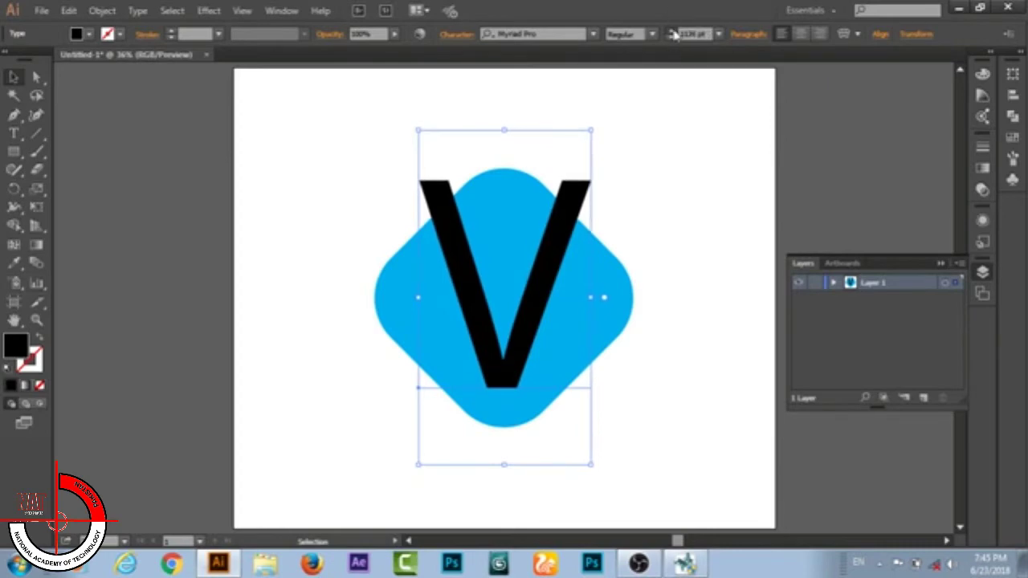
{"action": "left_click", "coordinate": [672, 31]}
{"action": "left_click", "coordinate": [672, 31]}
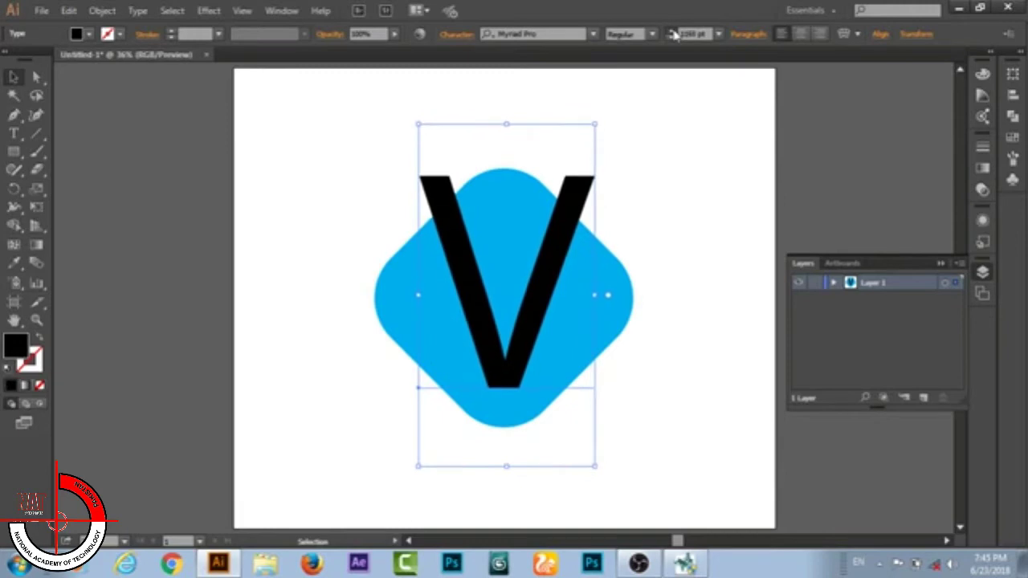
{"action": "left_click", "coordinate": [672, 31]}
{"action": "left_click", "coordinate": [672, 31]}
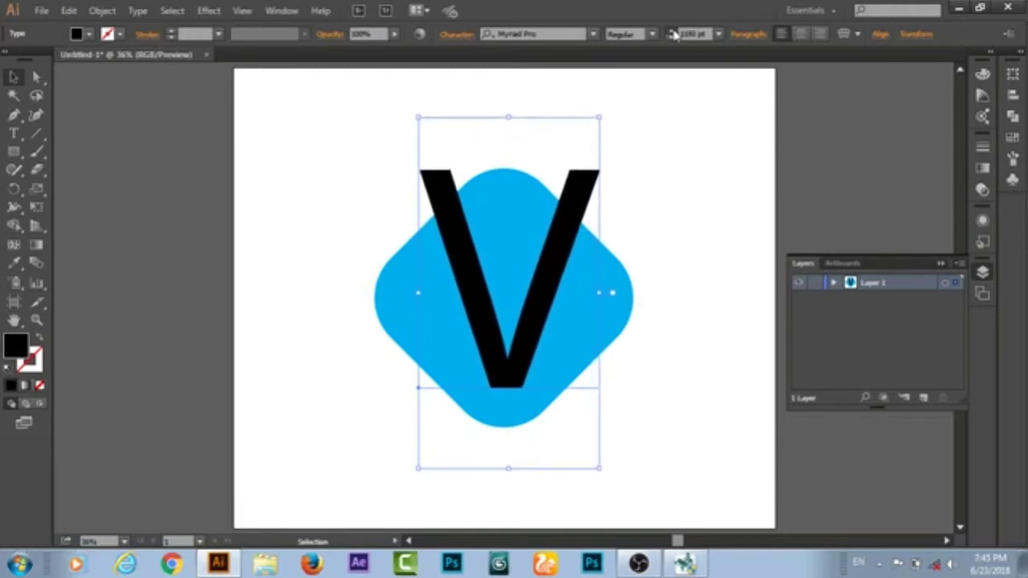
{"action": "left_click", "coordinate": [673, 31]}
{"action": "left_click", "coordinate": [672, 32]}
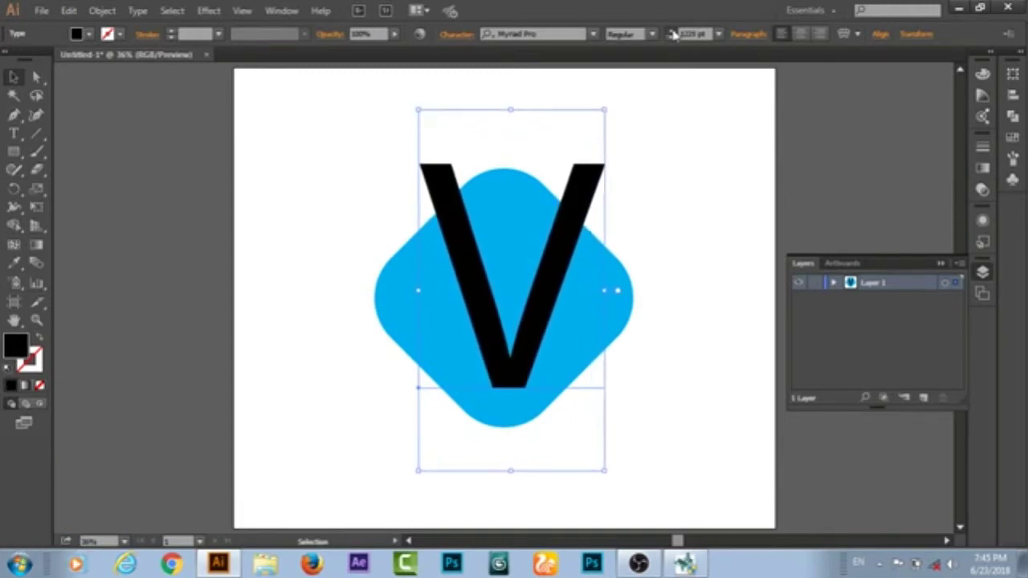
{"action": "left_click", "coordinate": [673, 32]}
{"action": "left_click", "coordinate": [673, 32]}
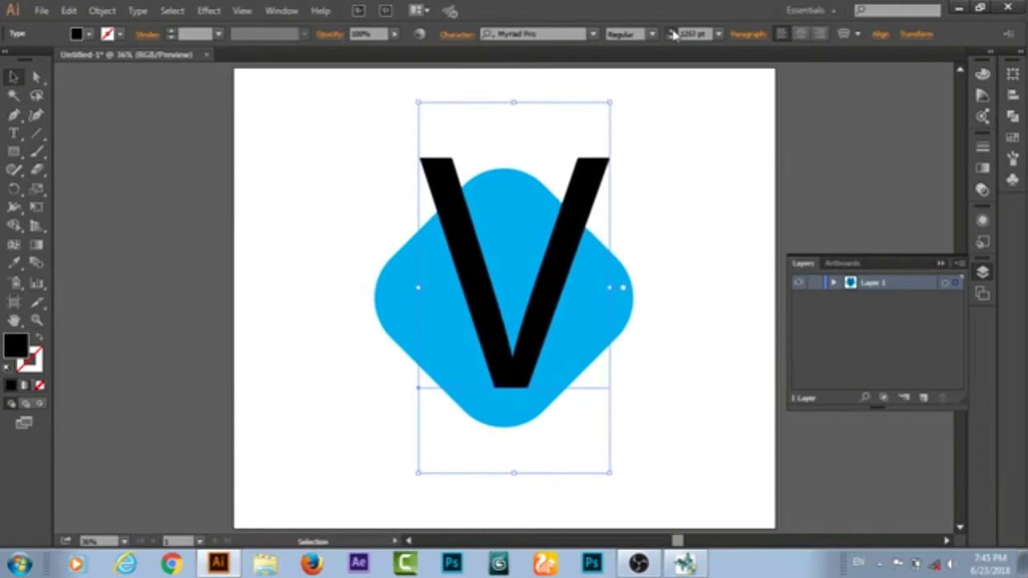
{"action": "left_click", "coordinate": [673, 32]}
{"action": "left_click", "coordinate": [673, 32]}
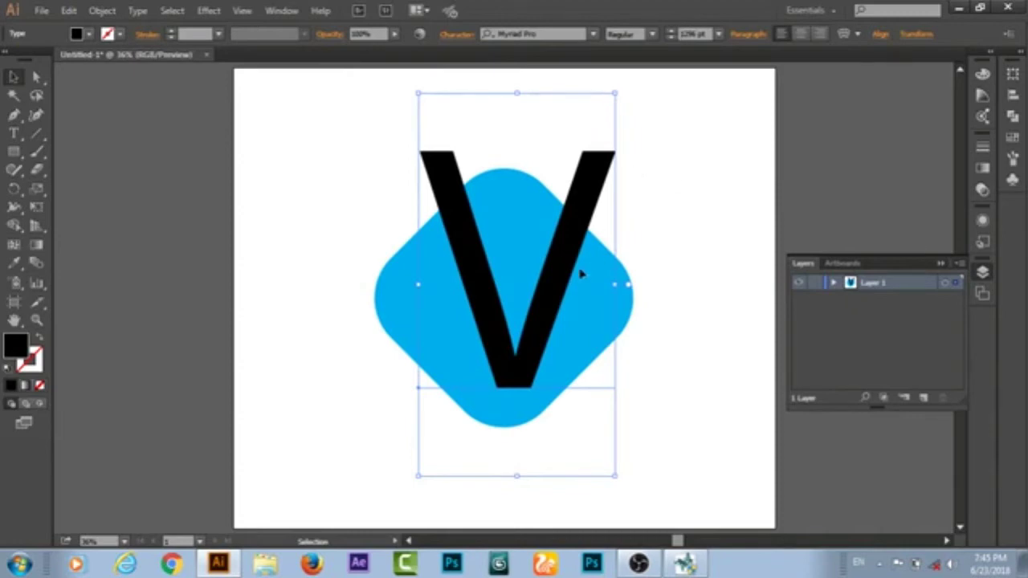
{"action": "left_click", "coordinate": [570, 321], "text": "shift"}
- Centre the V horizontally on the diamond and nudge both down two steps
{"action": "left_click", "coordinate": [501, 35]}
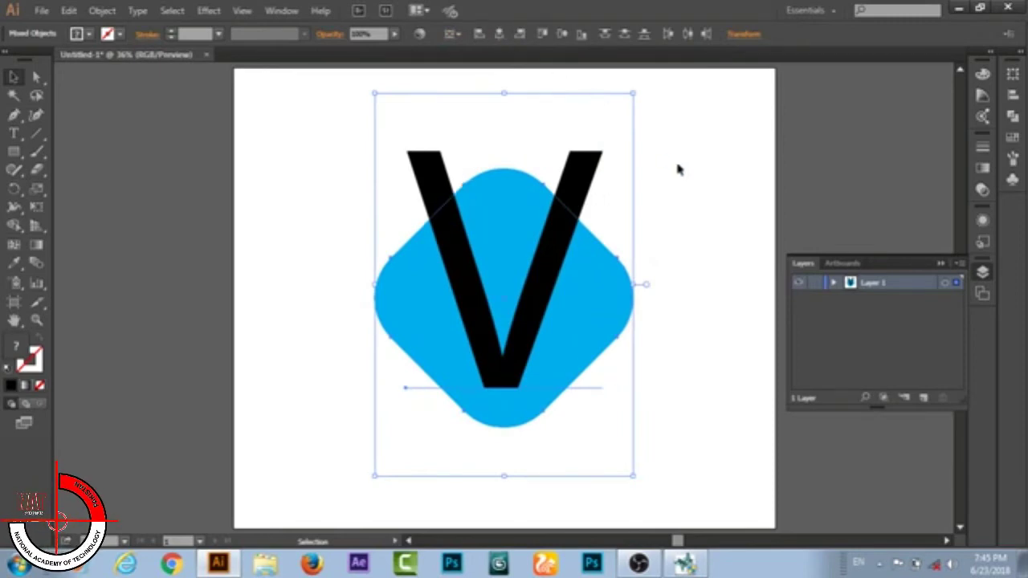
{"action": "key", "text": "Down"}
{"action": "key", "text": "Down"}
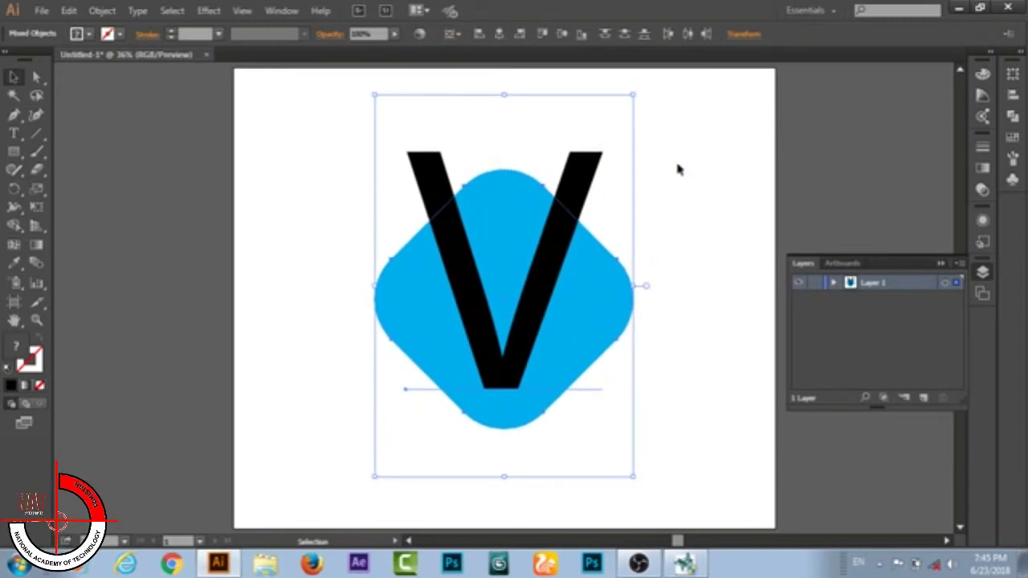
{"action": "key", "text": "Down"}
{"action": "key", "text": "Down"}
- Nudge only the V down seven steps so its point reaches the diamond's bottom tip
{"action": "left_click", "coordinate": [678, 169]}
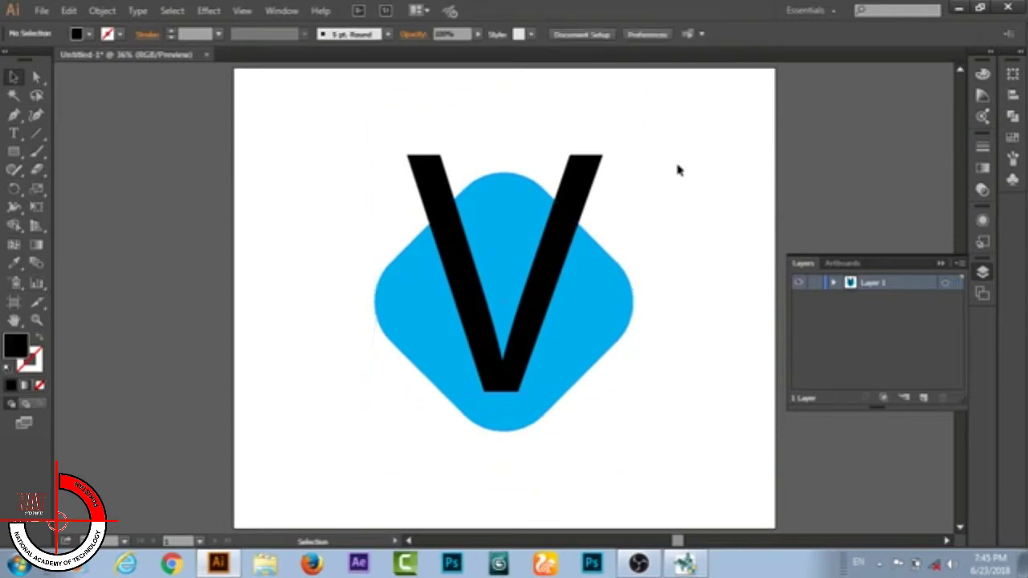
{"action": "left_click", "coordinate": [569, 186]}
{"action": "key", "text": "Down"}
{"action": "key", "text": "Down"}
{"action": "key", "text": "Down"}
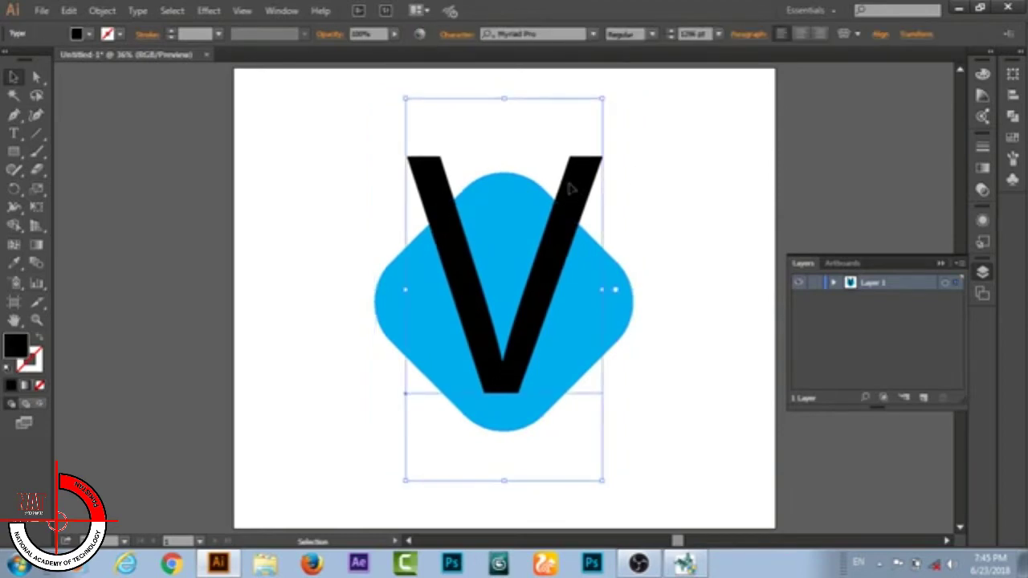
{"action": "key", "text": "Down"}
{"action": "key", "text": "Down"}
{"action": "key", "text": "Down"}
{"action": "key", "text": "Down"}
{"action": "key", "text": "Down"}
{"action": "key", "text": "Down"}
{"action": "key", "text": "Down"}
{"action": "key", "text": "Down"}
{"action": "key", "text": "Down"}
{"action": "key", "text": "Down"}
{"action": "key", "text": "Down"}
{"action": "key", "text": "Down"}
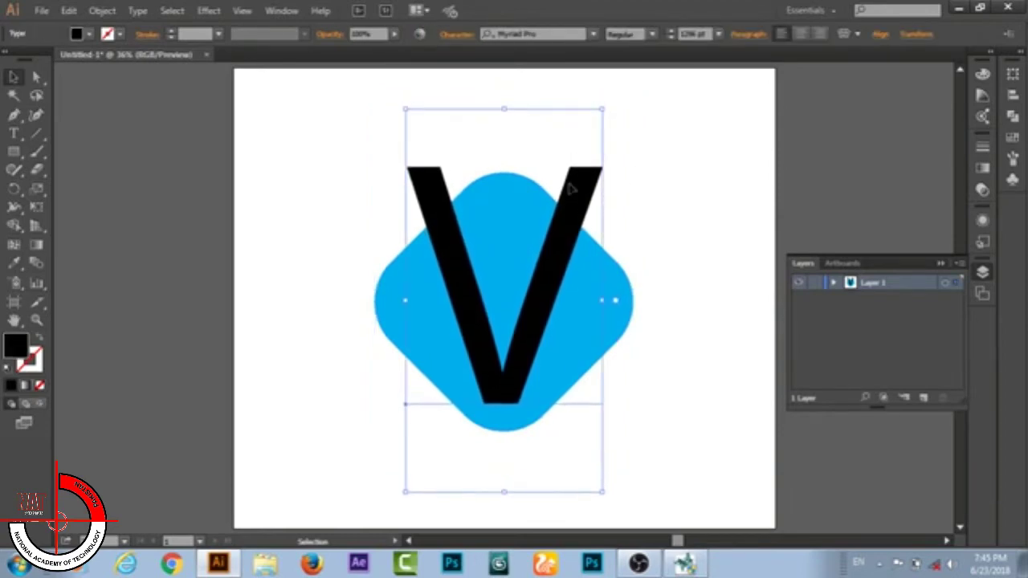
{"action": "key", "text": "Down"}
{"action": "key", "text": "Down"}
{"action": "key", "text": "Down"}
{"action": "key", "text": "Down"}
{"action": "key", "text": "Down"}
{"action": "key", "text": "Down"}
{"action": "key", "text": "Down"}
{"action": "key", "text": "Down"}
{"action": "key", "text": "Down"}
{"action": "key", "text": "Down"}
{"action": "key", "text": "Down"}
{"action": "key", "text": "Down"}
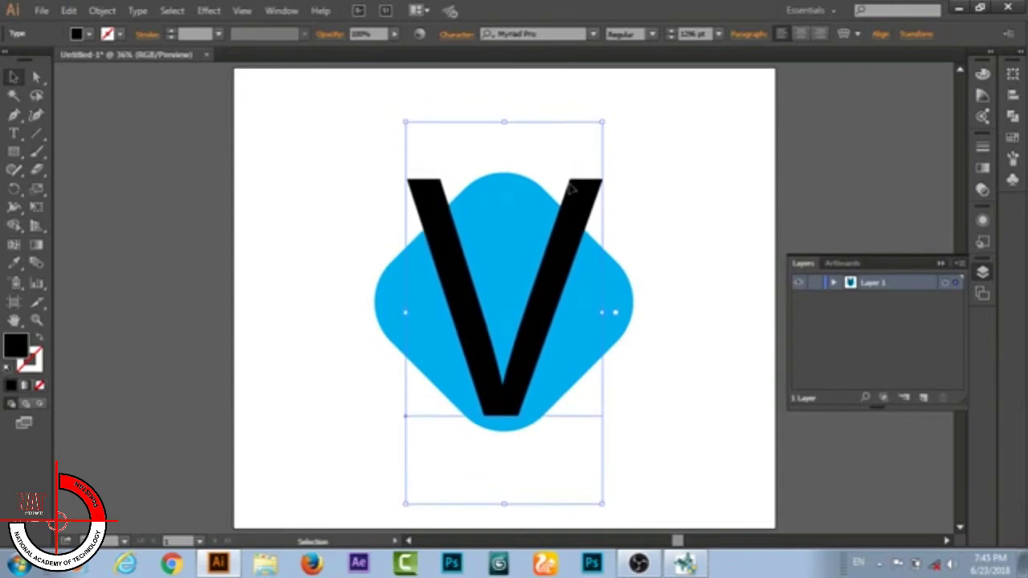
{"action": "key", "text": "Down"}
{"action": "key", "text": "Down"}
{"action": "key", "text": "Down"}
{"action": "key", "text": "Down"}
{"action": "key", "text": "Down"}
{"action": "key", "text": "Down"}
{"action": "key", "text": "Down"}
{"action": "key", "text": "Down"}
{"action": "key", "text": "Down"}
{"action": "key", "text": "Down"}
{"action": "key", "text": "Down"}
{"action": "key", "text": "Down"}
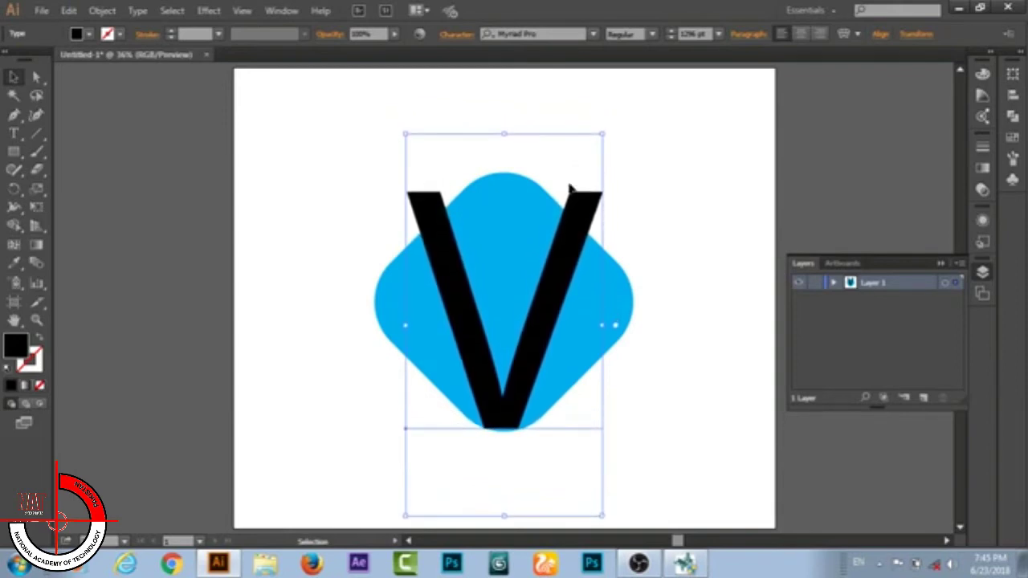
{"action": "key", "text": "Down"}
{"action": "key", "text": "Down"}
{"action": "key", "text": "Down"}
{"action": "key", "text": "Down"}
{"action": "key", "text": "Down"}
{"action": "key", "text": "Down"}
{"action": "key", "text": "Down"}
{"action": "key", "text": "Down"}
{"action": "key", "text": "Down"}
{"action": "key", "text": "Down"}
{"action": "key", "text": "Down"}
{"action": "key", "text": "Down"}
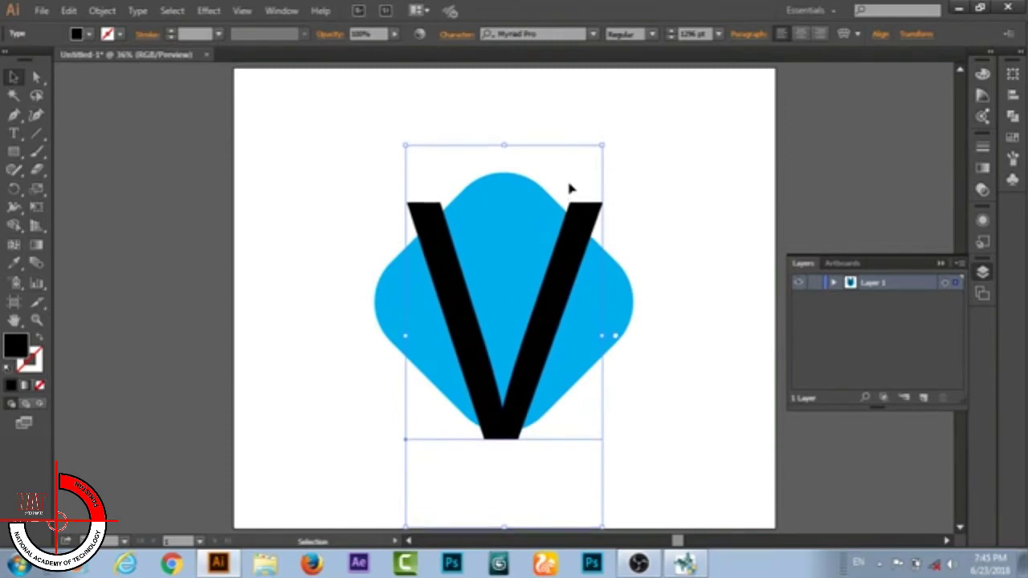
{"action": "key", "text": "Down"}
{"action": "key", "text": "Down"}
{"action": "key", "text": "Down"}
{"action": "key", "text": "Down"}
{"action": "key", "text": "Down"}
{"action": "key", "text": "Down"}
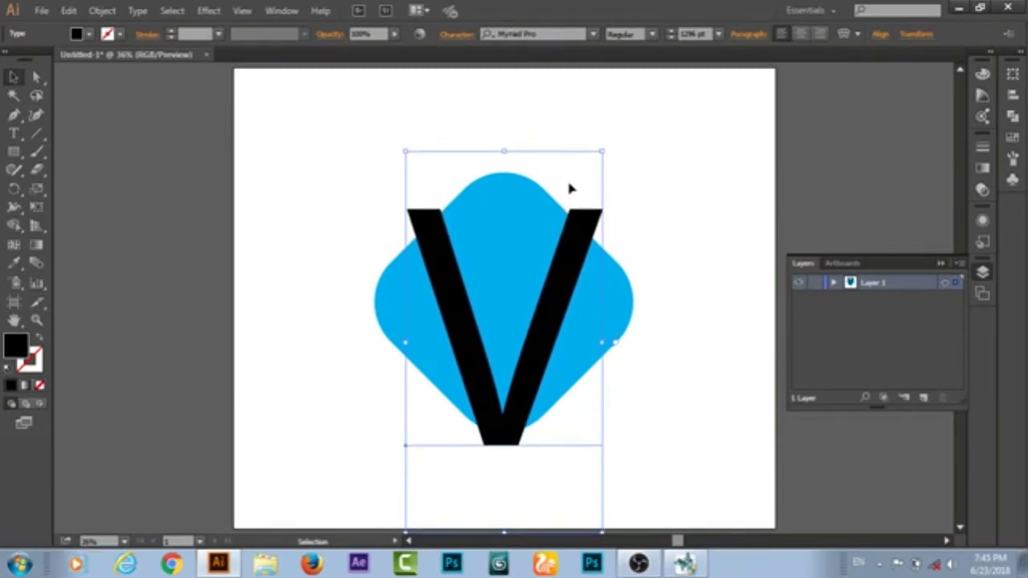
{"action": "key", "text": "Down"}
{"action": "key", "text": "Down"}
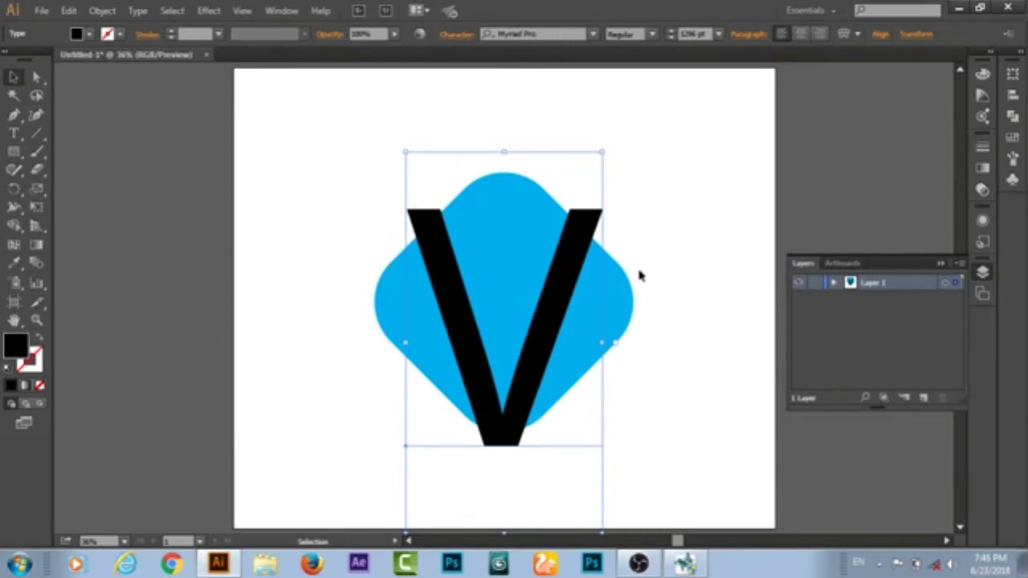
{"action": "left_click_drag", "start_coordinate": [640, 228], "coordinate": [543, 366]}
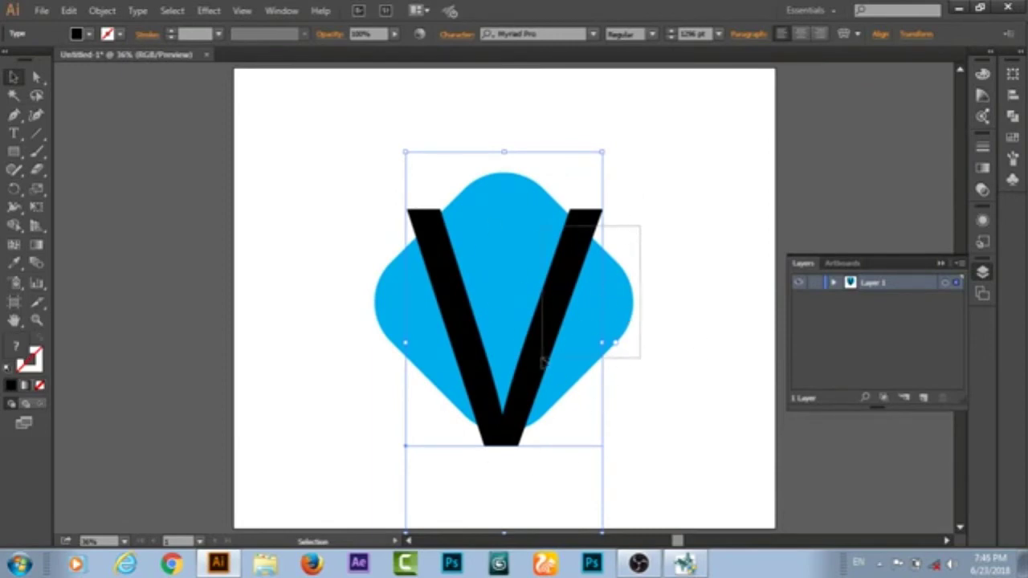
{"action": "left_click", "coordinate": [675, 247]}
{"action": "left_click", "coordinate": [560, 287]}
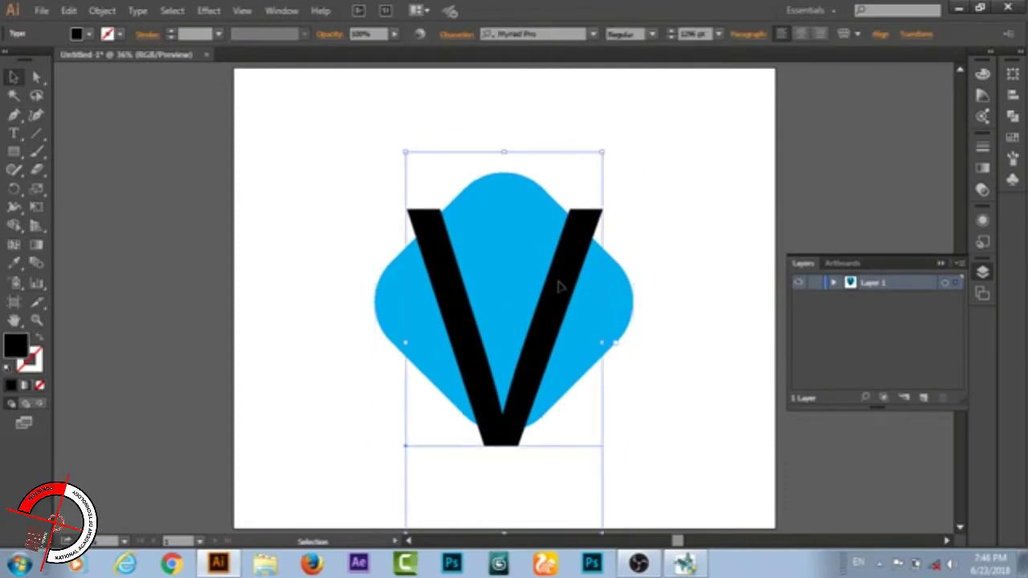
- Convert the V to outlines, select it with the diamond, and bring up Pathfinder
{"action": "right_click", "coordinate": [559, 286]}
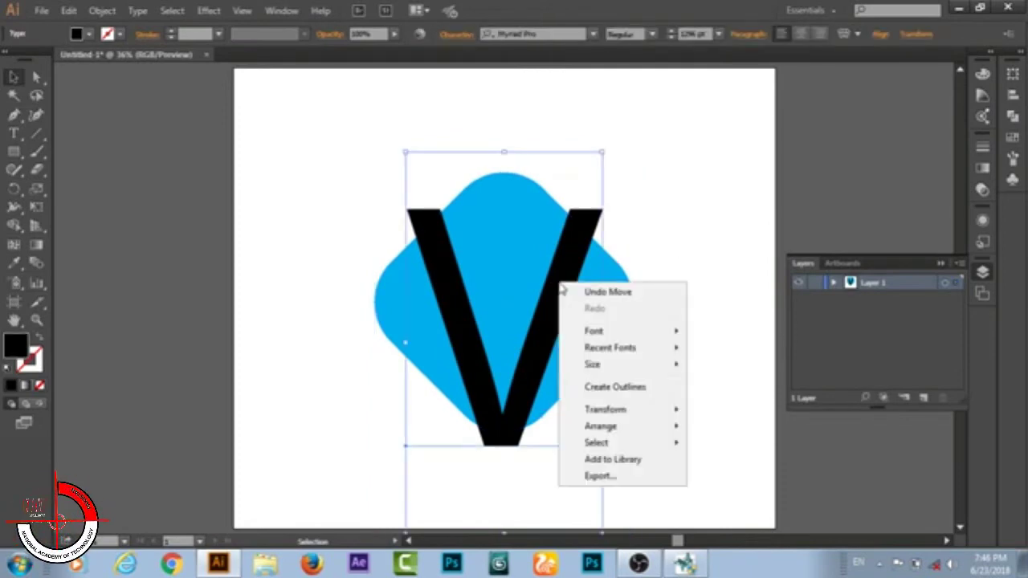
{"action": "left_click", "coordinate": [622, 388]}
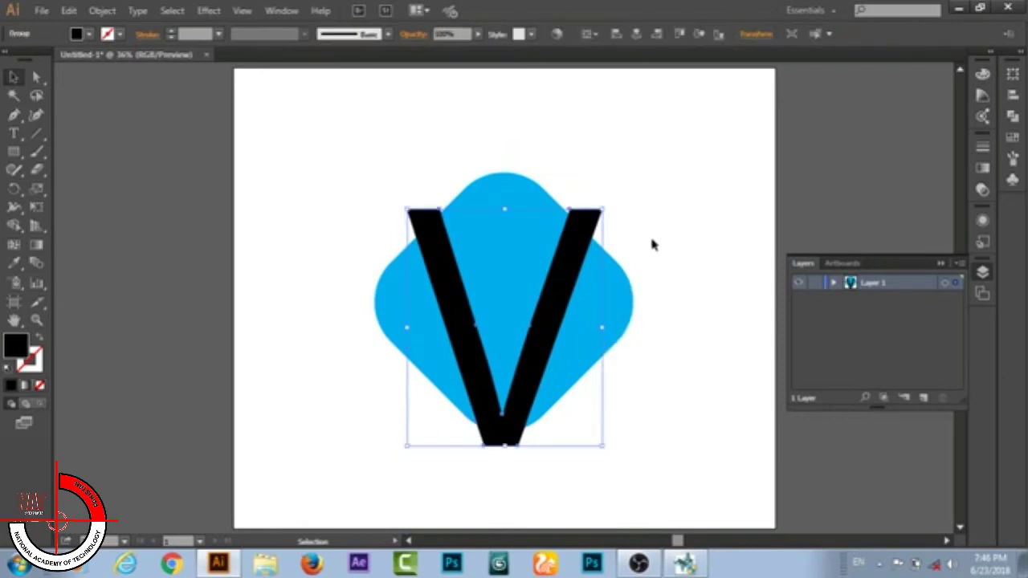
{"action": "left_click_drag", "start_coordinate": [642, 197], "coordinate": [529, 427]}
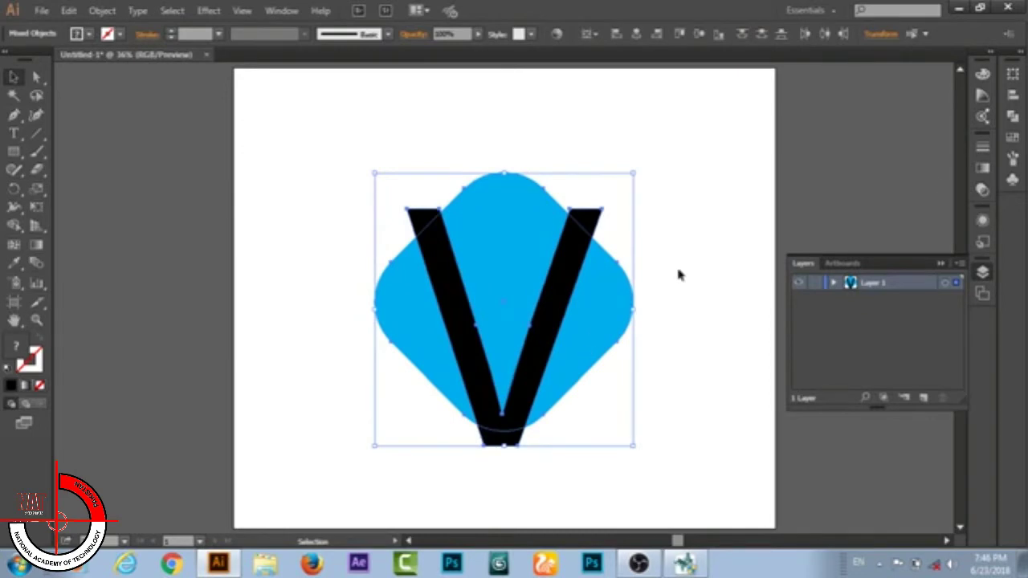
{"action": "left_click", "coordinate": [1013, 116]}
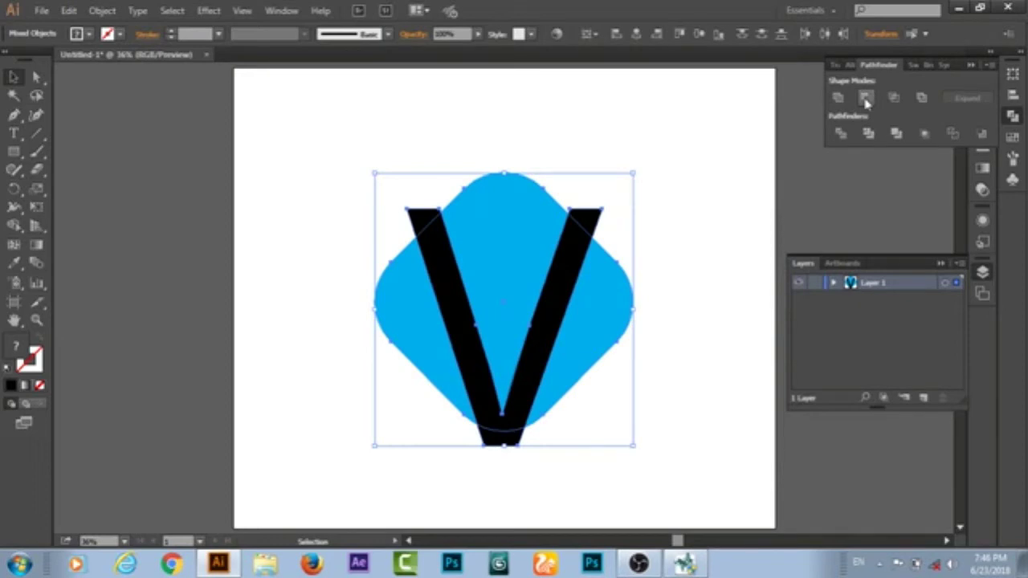
- Subtract the V from the diamond with Minus Front, then scale the result down and move it up
{"action": "left_click", "coordinate": [866, 97]}
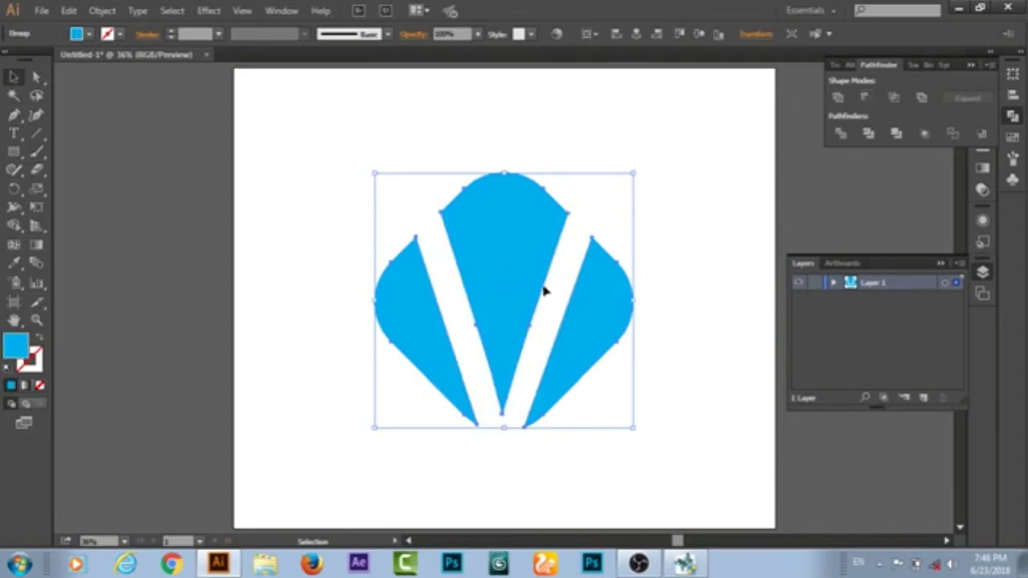
{"action": "left_click", "coordinate": [653, 209]}
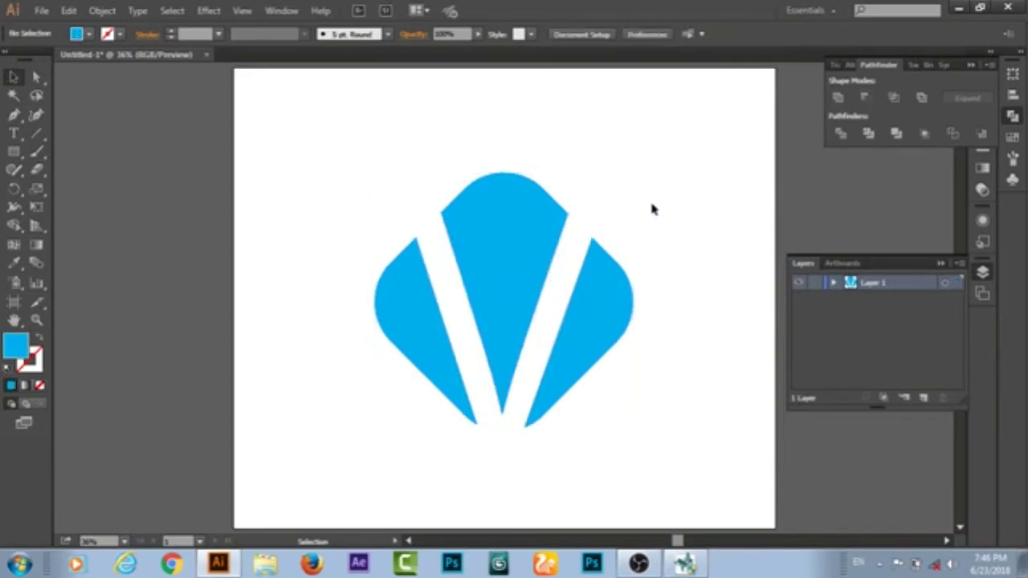
{"action": "left_click", "coordinate": [498, 406]}
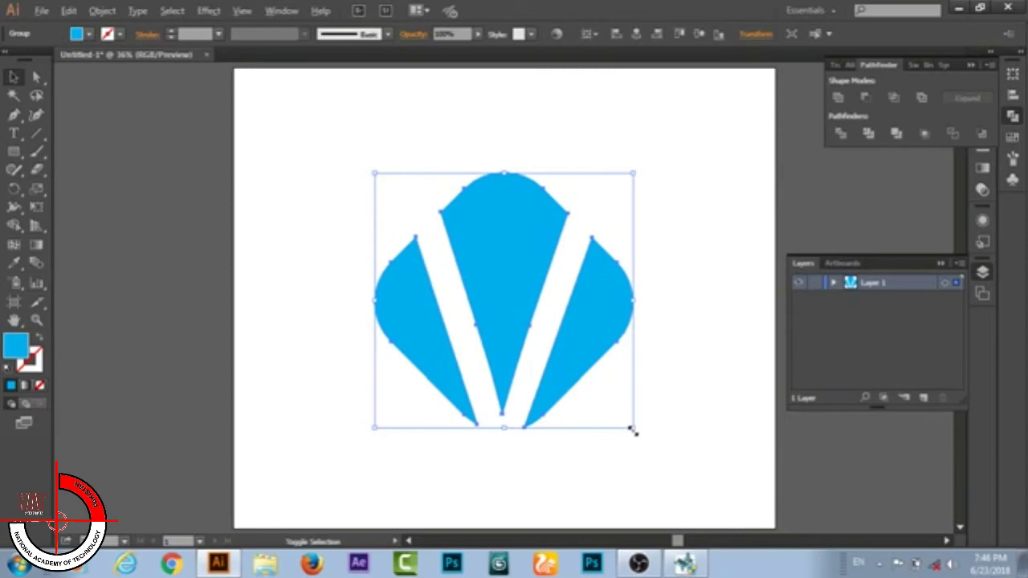
{"action": "left_click_drag", "start_coordinate": [632, 430], "coordinate": [596, 399]}
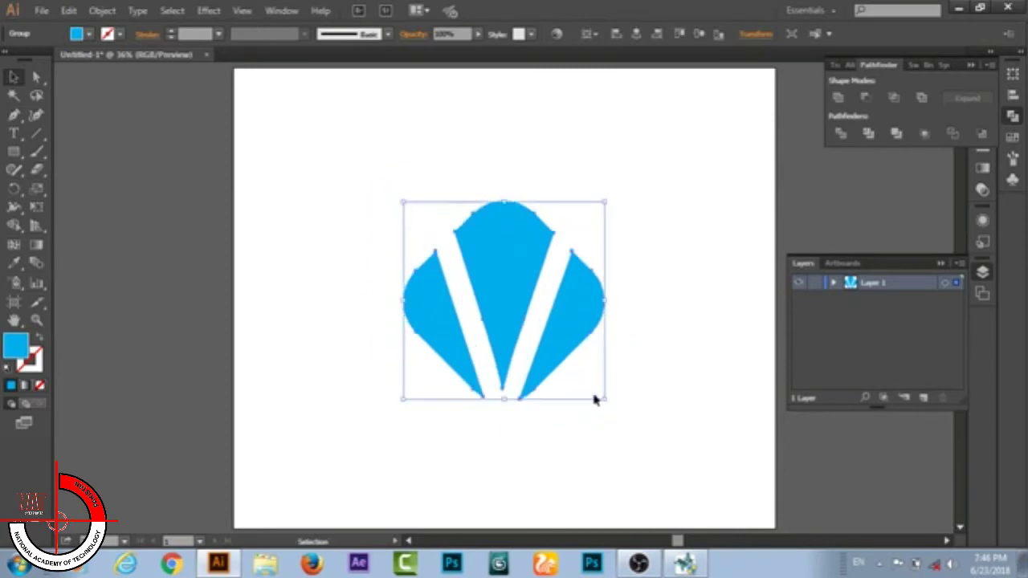
{"action": "left_click_drag", "start_coordinate": [517, 297], "coordinate": [524, 203]}
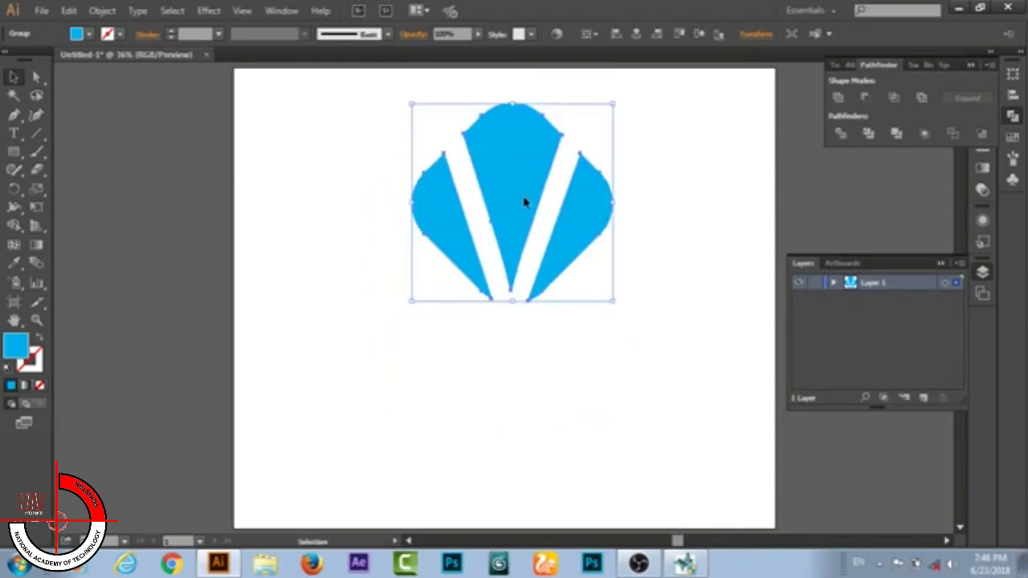
- Fill the V-cut shape with a vertical linear gradient running up from its bottom point, reversed
{"action": "left_click", "coordinate": [988, 170]}
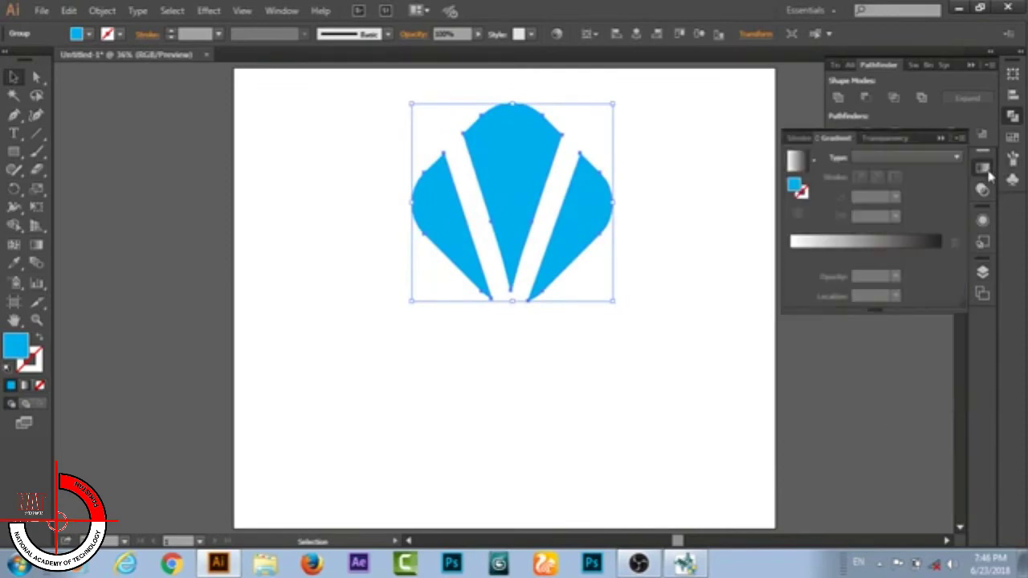
{"action": "left_click", "coordinate": [854, 251]}
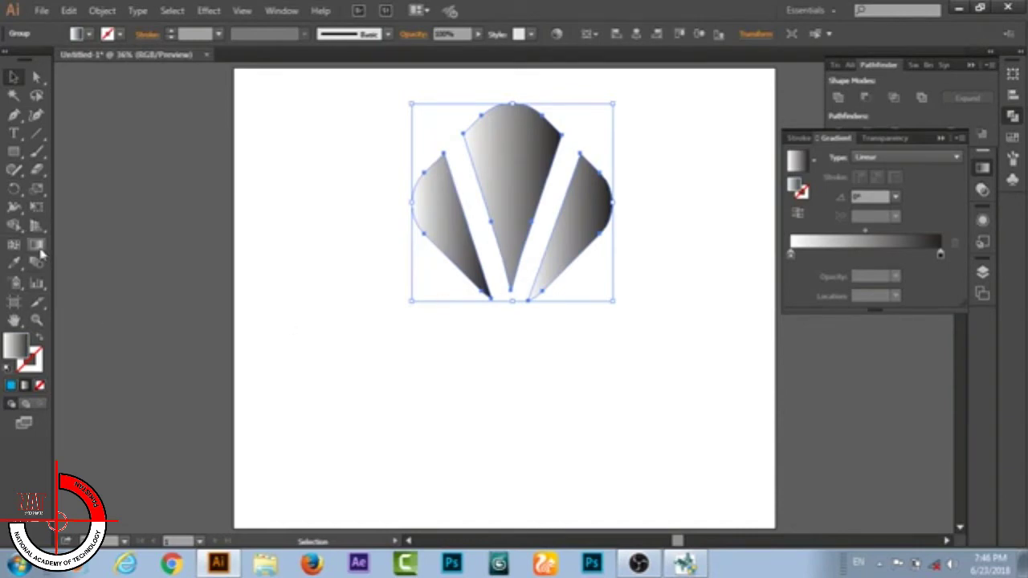
{"action": "left_click", "coordinate": [38, 248]}
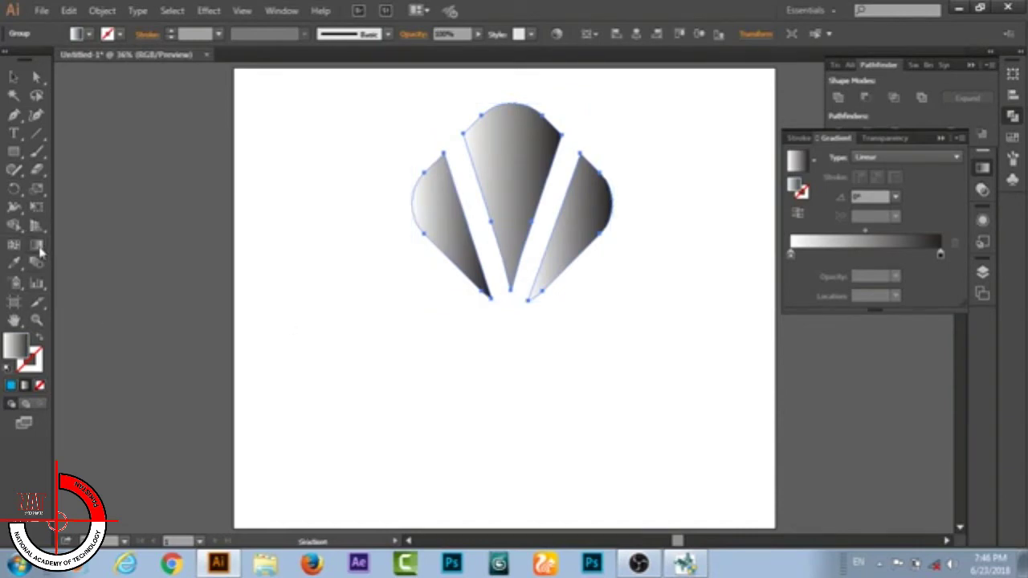
{"action": "left_click_drag", "start_coordinate": [511, 314], "coordinate": [510, 109]}
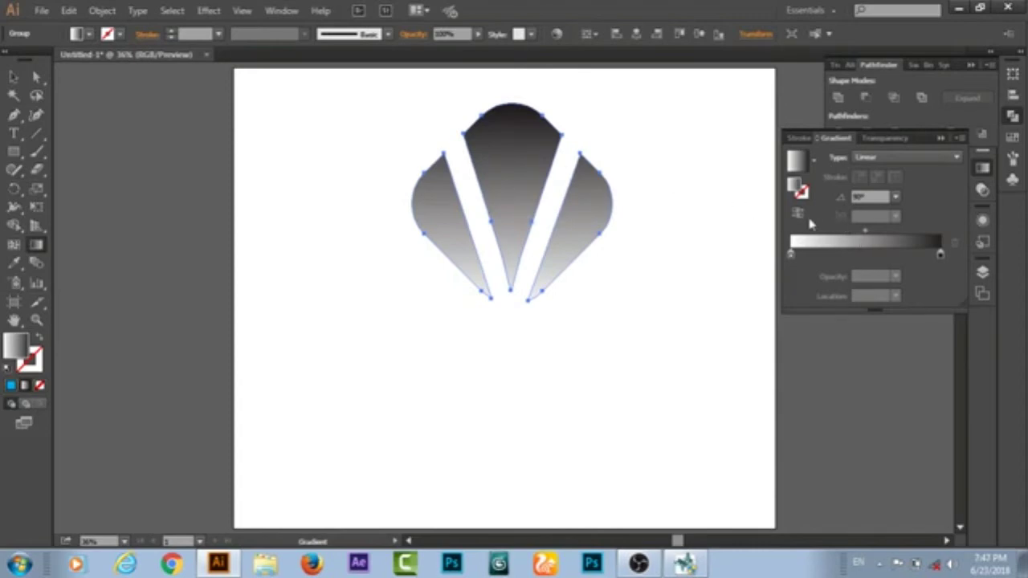
{"action": "left_click", "coordinate": [797, 213]}
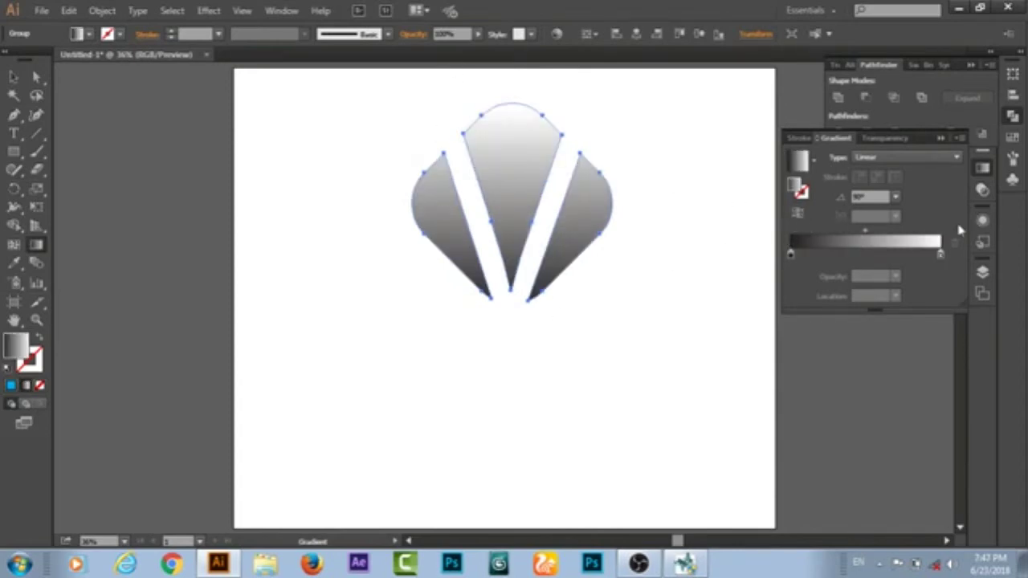
- Set the gradient's left stop to dark navy and right stop to cyan, then deselect
{"action": "double_click", "coordinate": [791, 255]}
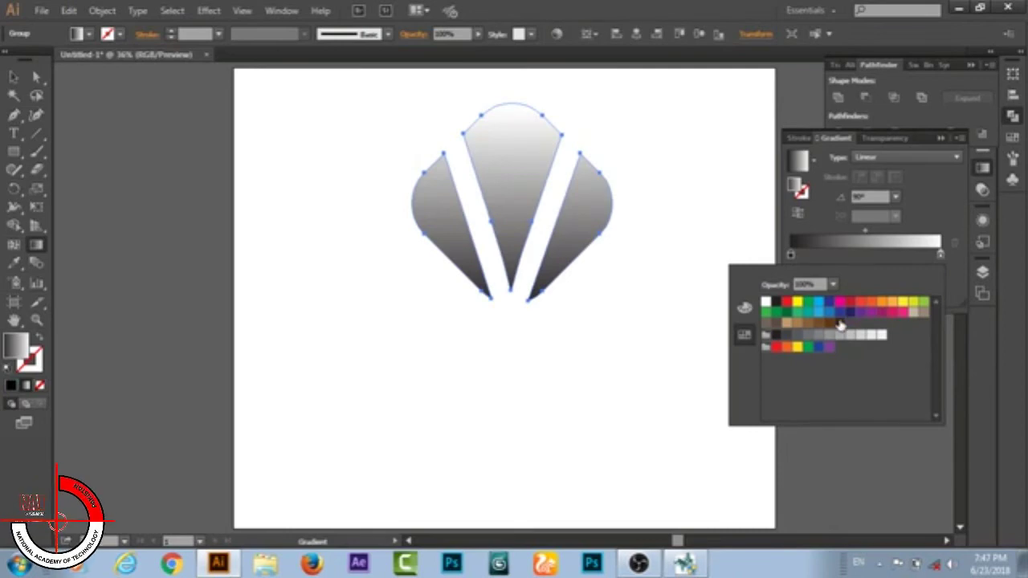
{"action": "left_click", "coordinate": [850, 312]}
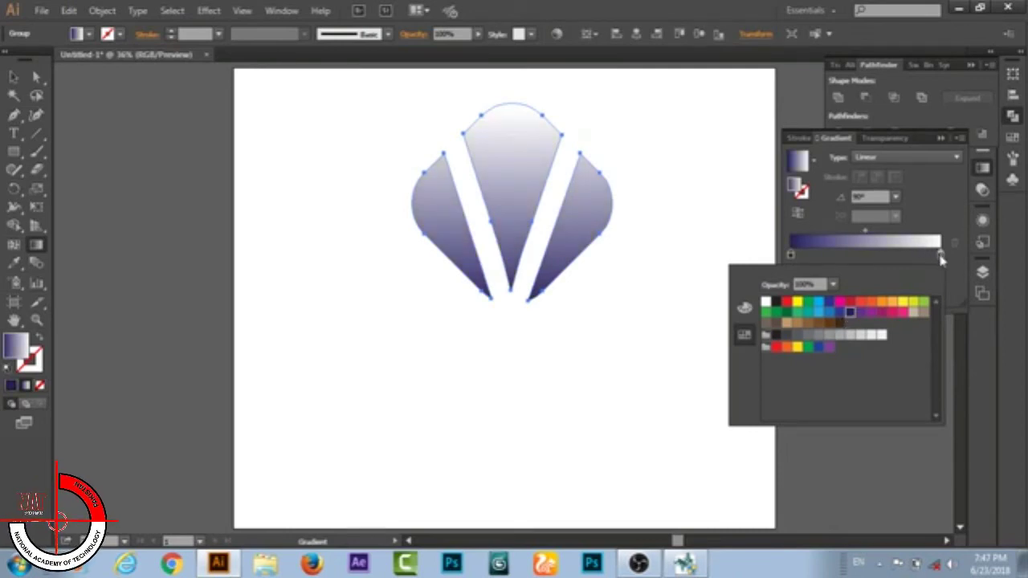
{"action": "double_click", "coordinate": [941, 256]}
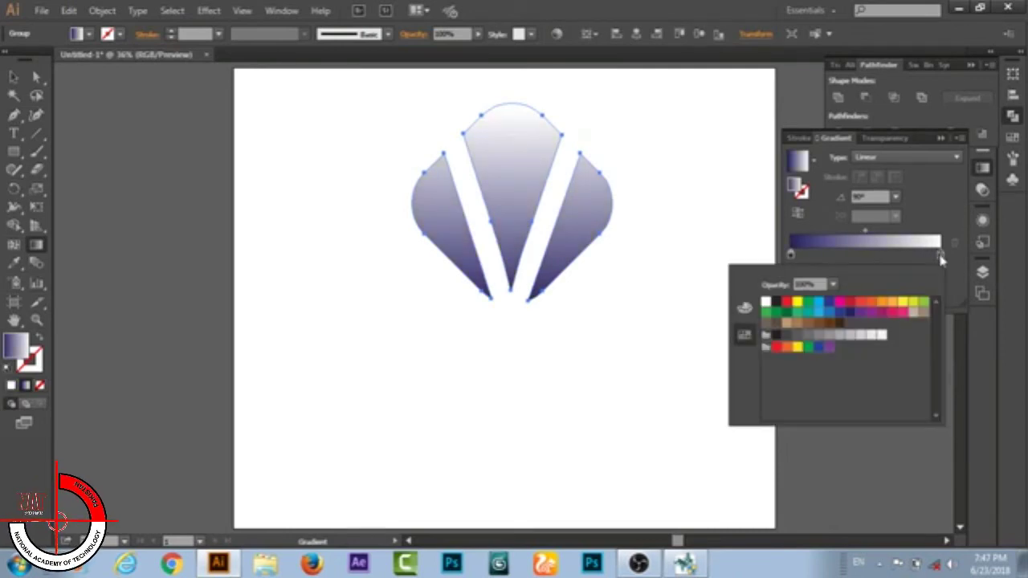
{"action": "left_click", "coordinate": [819, 310]}
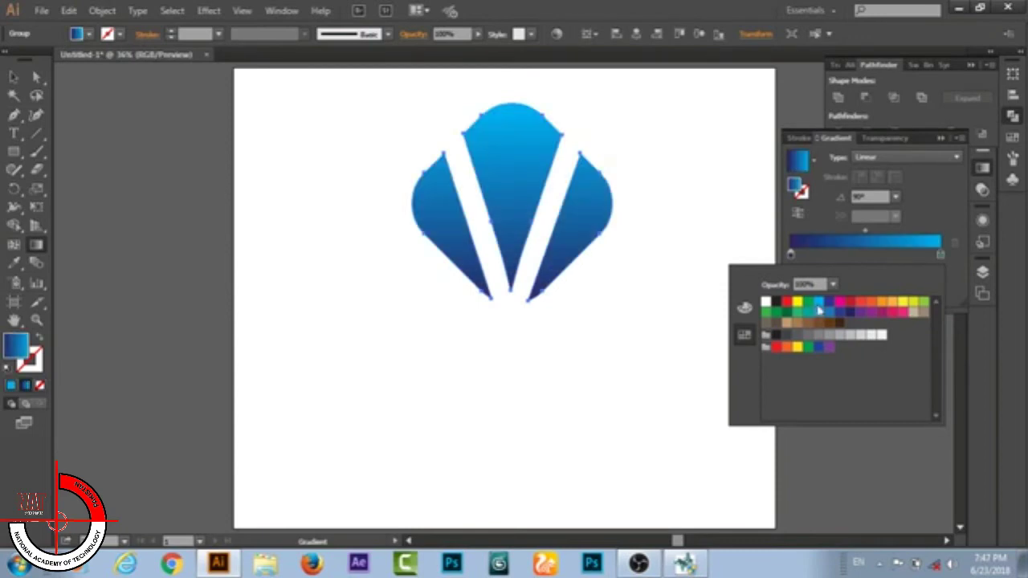
{"action": "left_click", "coordinate": [561, 353]}
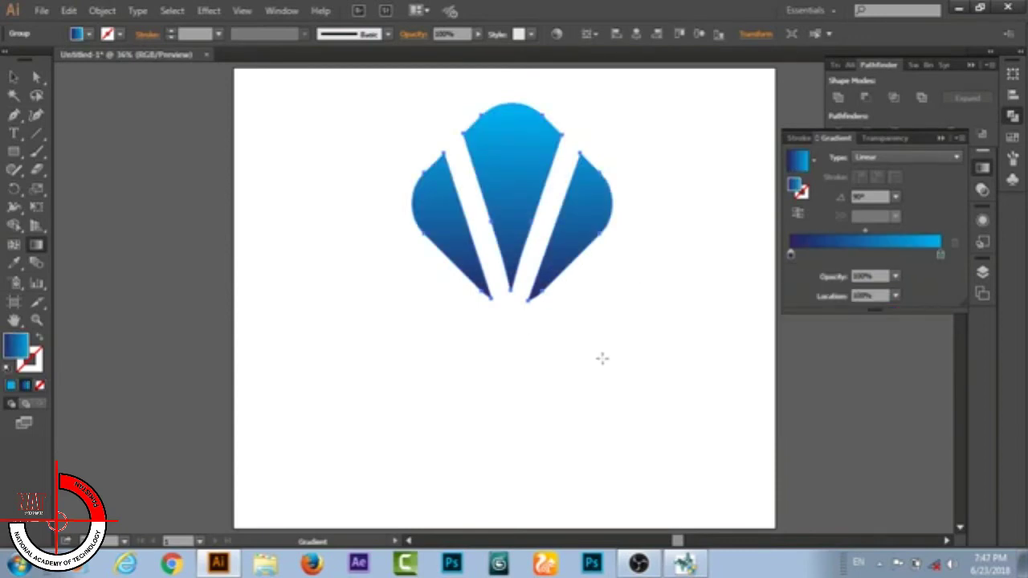
{"action": "left_click", "coordinate": [14, 76]}
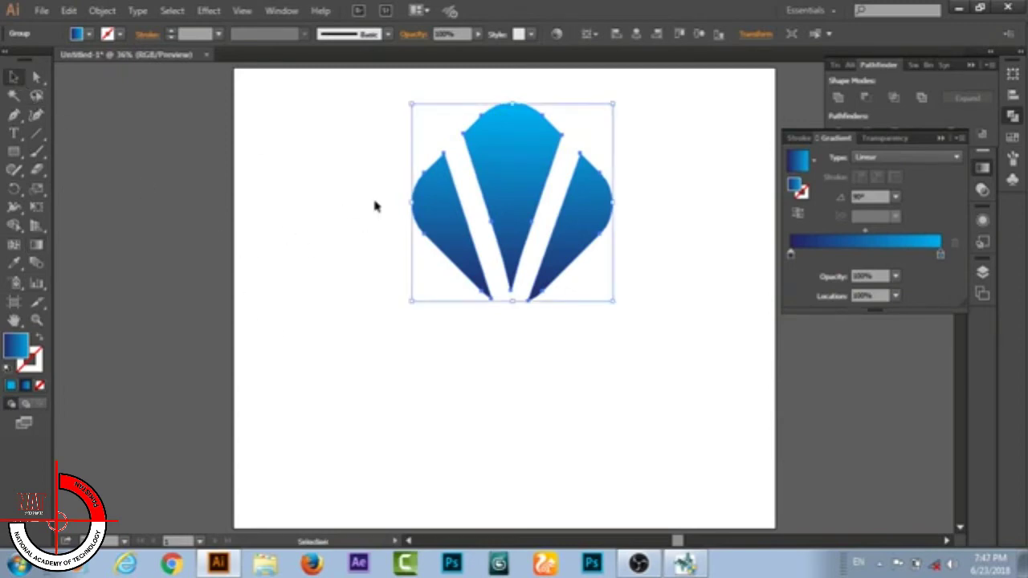
{"action": "left_click", "coordinate": [533, 354]}
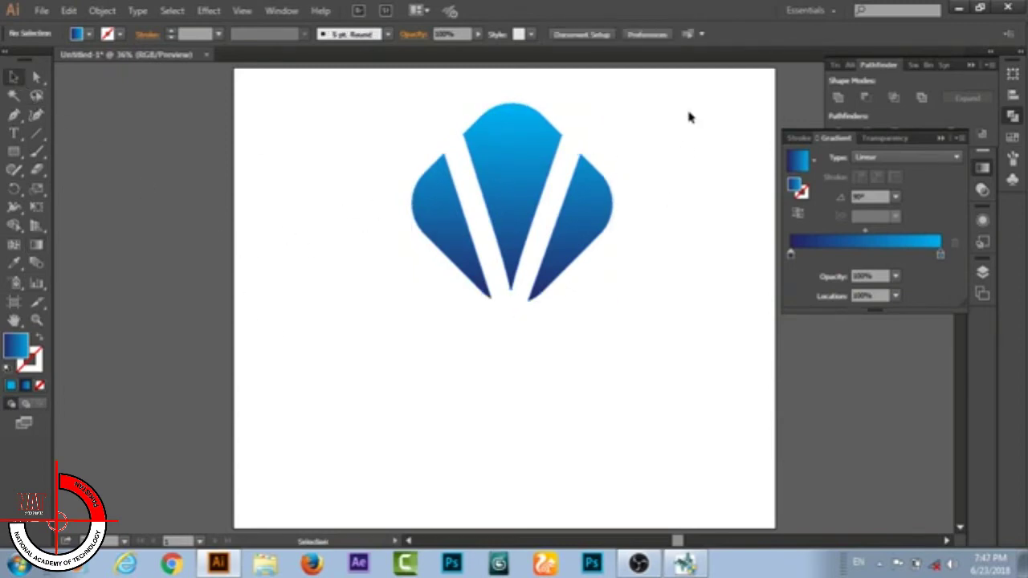
- Type VICTORY at 200 pt just below the emblem
{"action": "left_click", "coordinate": [14, 133]}
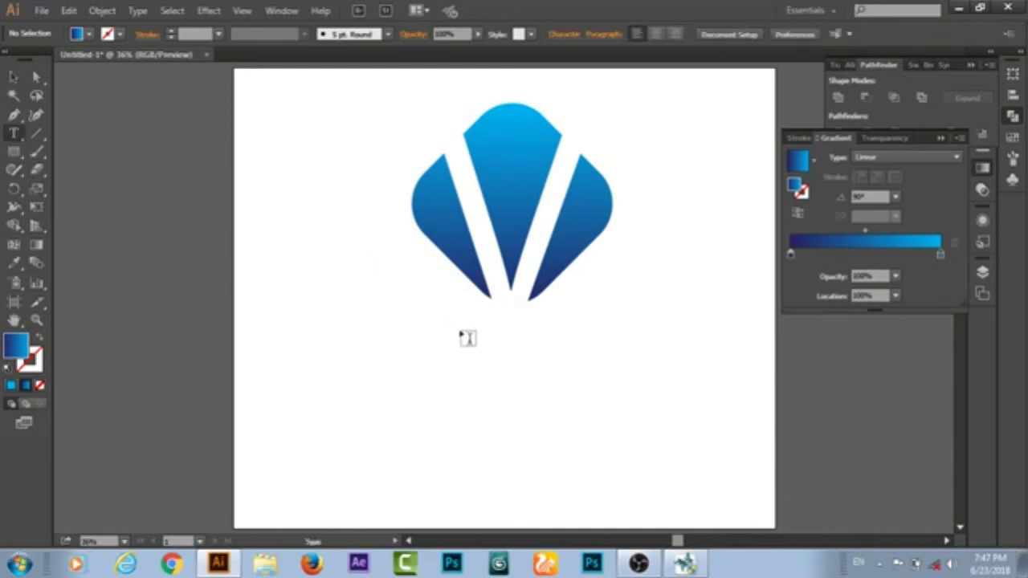
{"action": "left_click", "coordinate": [463, 344]}
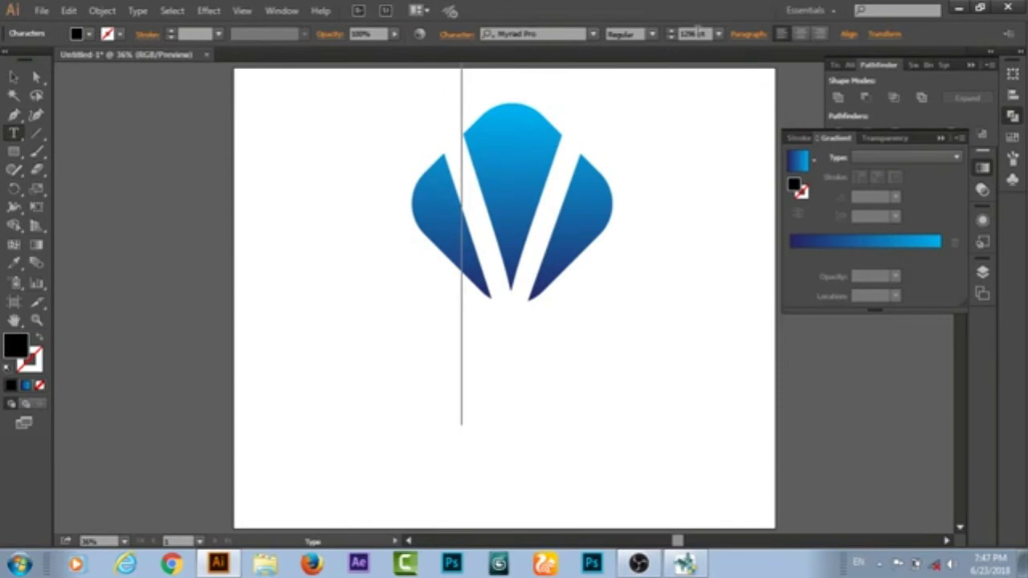
{"action": "left_click", "coordinate": [695, 34]}
{"action": "type", "text": "200"}
{"action": "key", "text": "Return"}
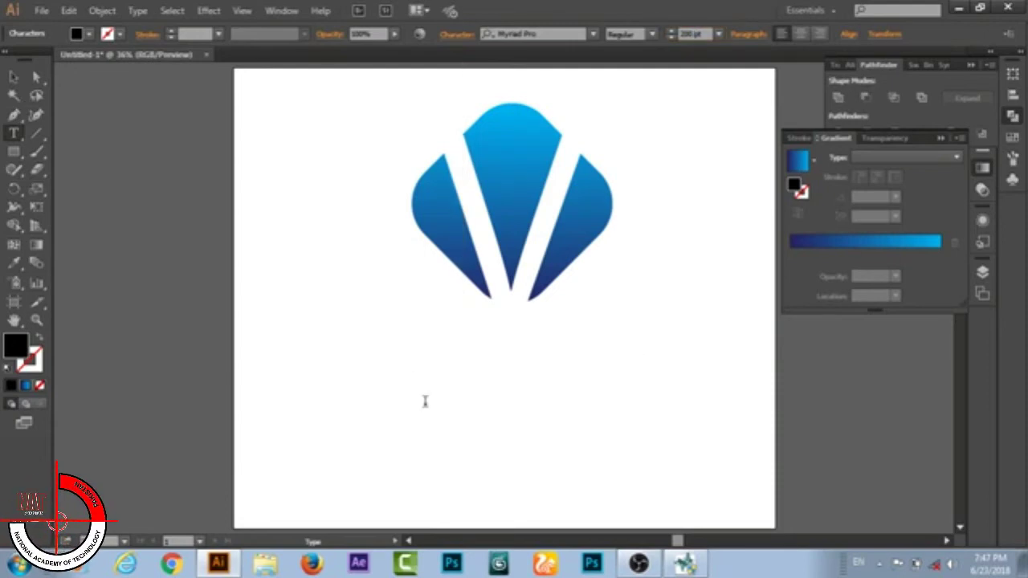
{"action": "type", "text": "V"}
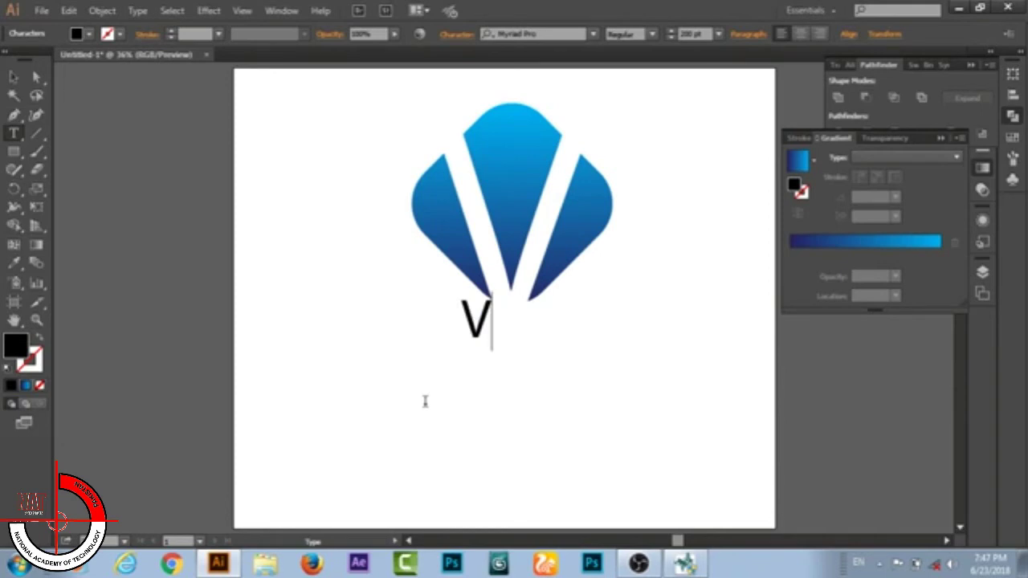
{"action": "type", "text": "ICTO"}
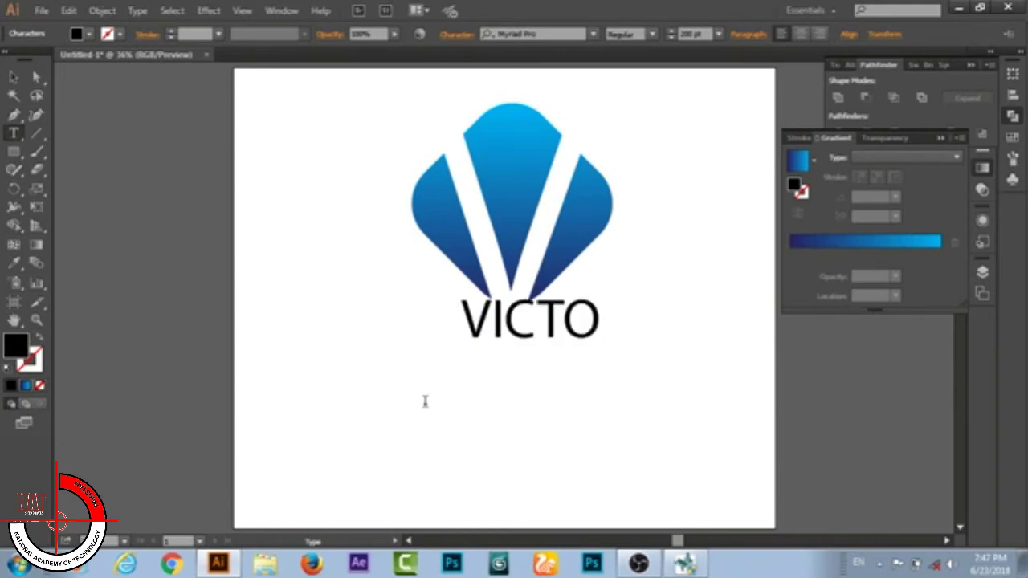
{"action": "type", "text": "RY"}
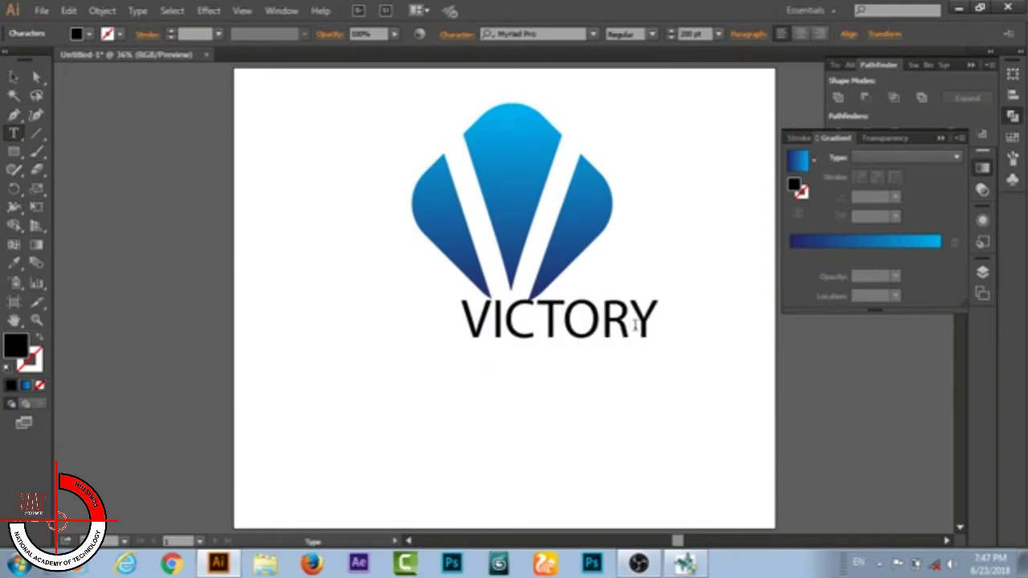
- Set the VICTORY text's font style to Myriad Pro Bold
{"action": "left_click_drag", "start_coordinate": [657, 323], "coordinate": [460, 320]}
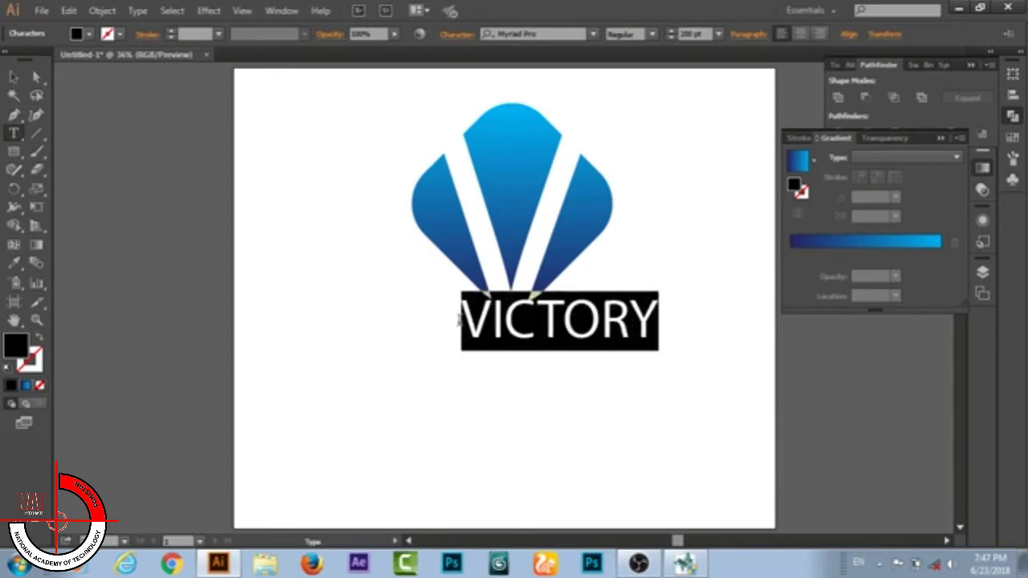
{"action": "left_click", "coordinate": [653, 35]}
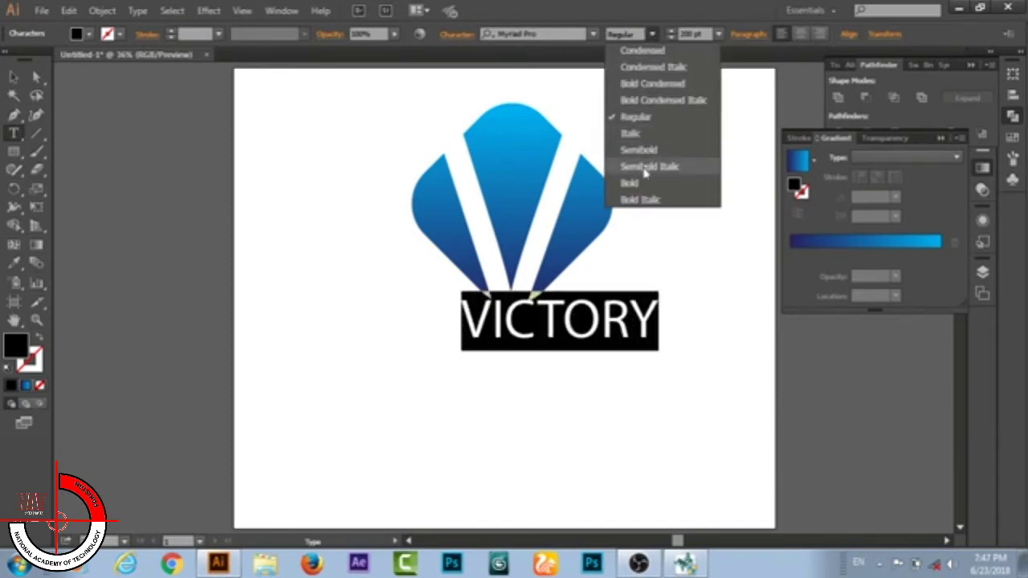
{"action": "left_click", "coordinate": [645, 185]}
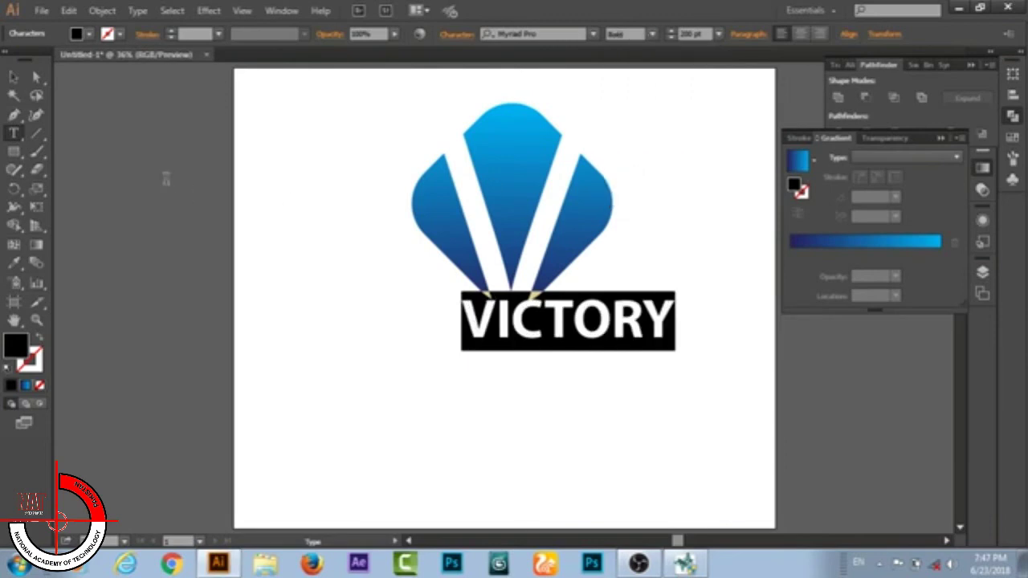
{"action": "left_click", "coordinate": [13, 77]}
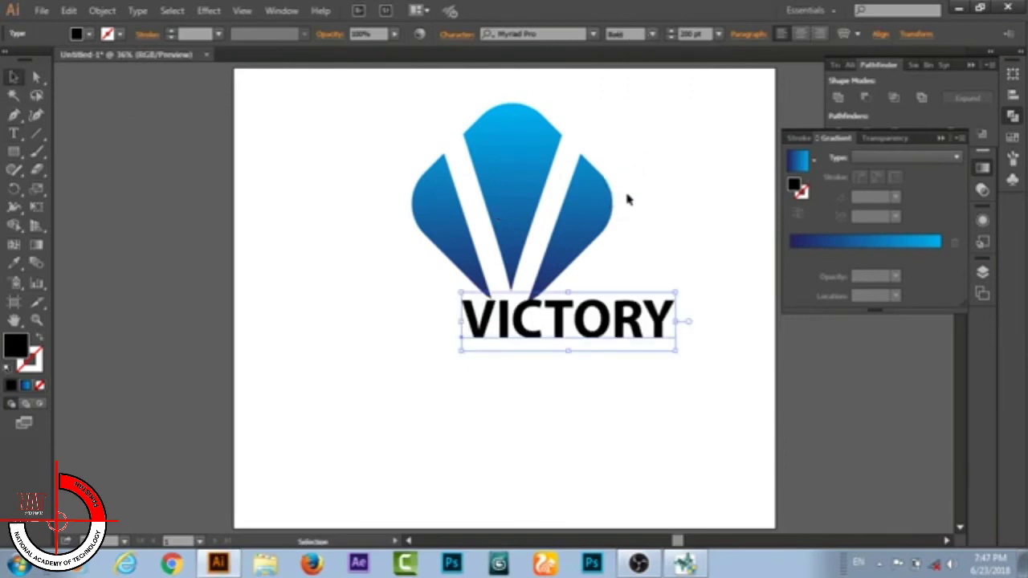
- Convert the VICTORY text to outlines and fill it with the blue gradient
{"action": "right_click", "coordinate": [580, 323]}
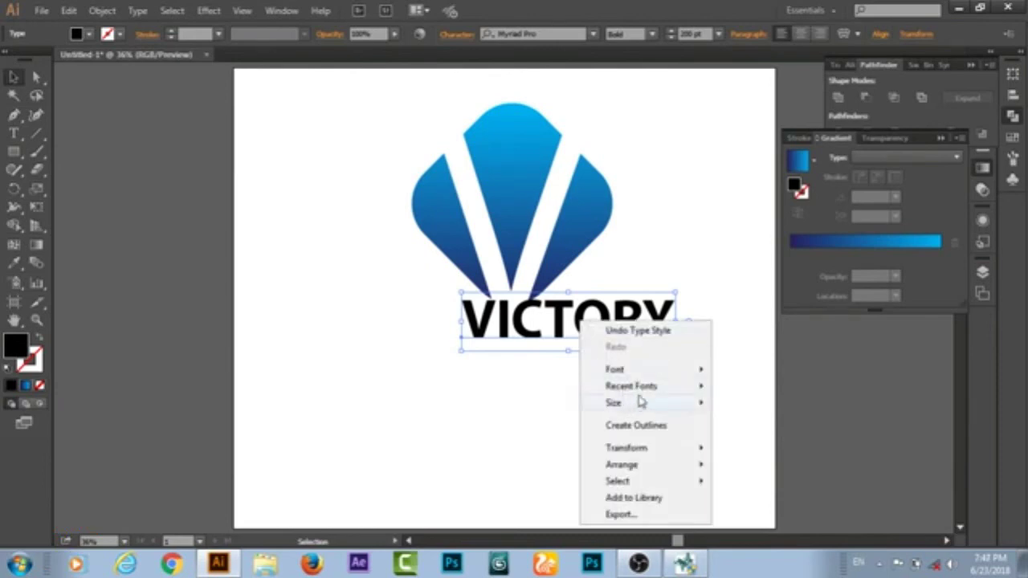
{"action": "left_click", "coordinate": [651, 426]}
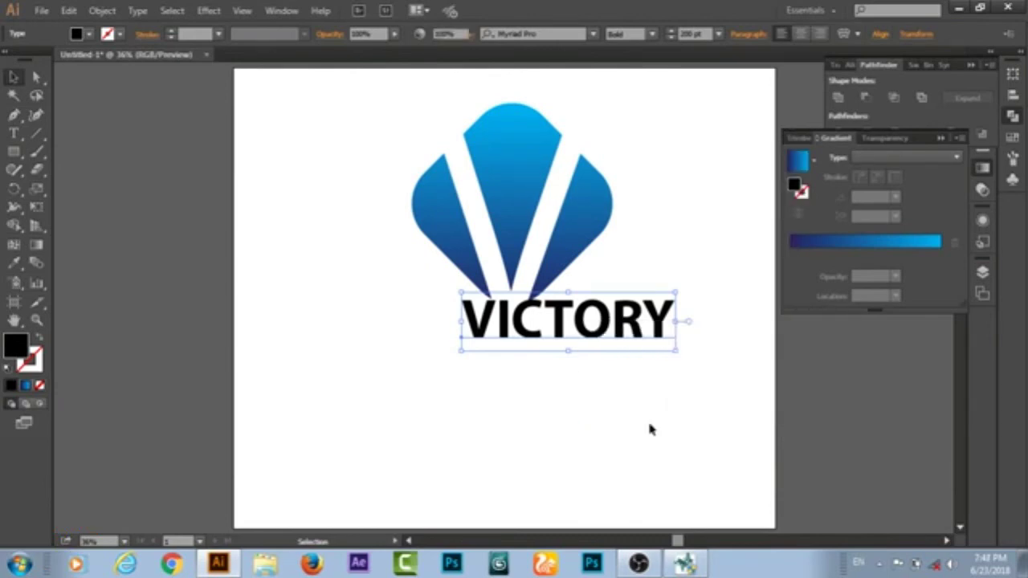
{"action": "left_click", "coordinate": [880, 251]}
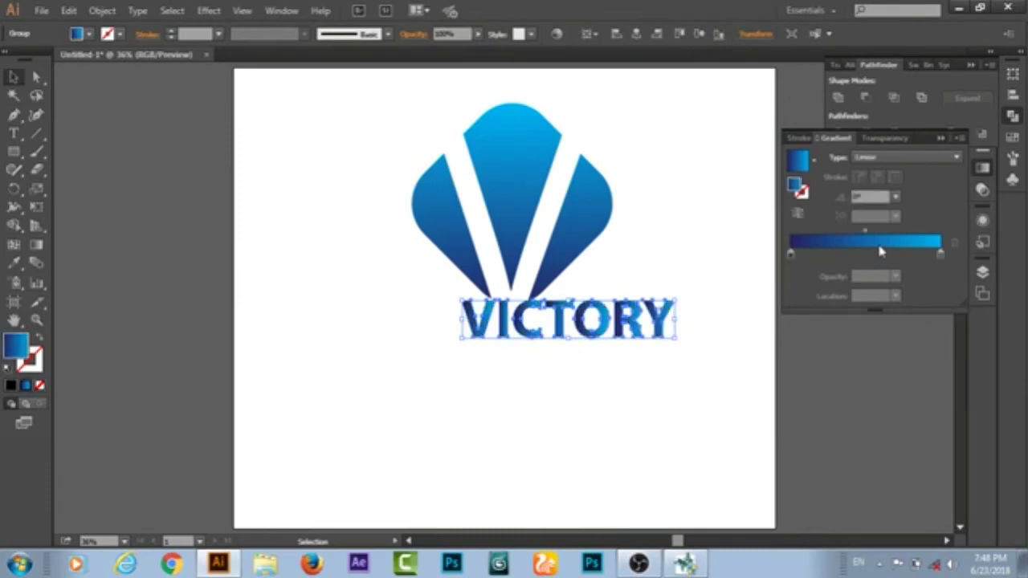
- Centre VICTORY horizontally under the V emblem
{"action": "left_click_drag", "start_coordinate": [691, 131], "coordinate": [425, 502]}
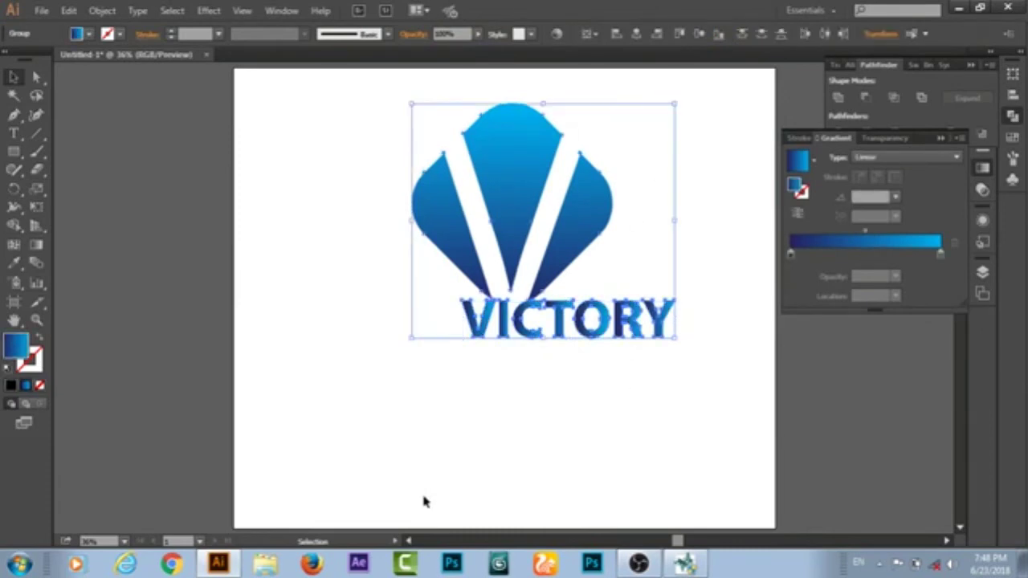
{"action": "left_click", "coordinate": [637, 35]}
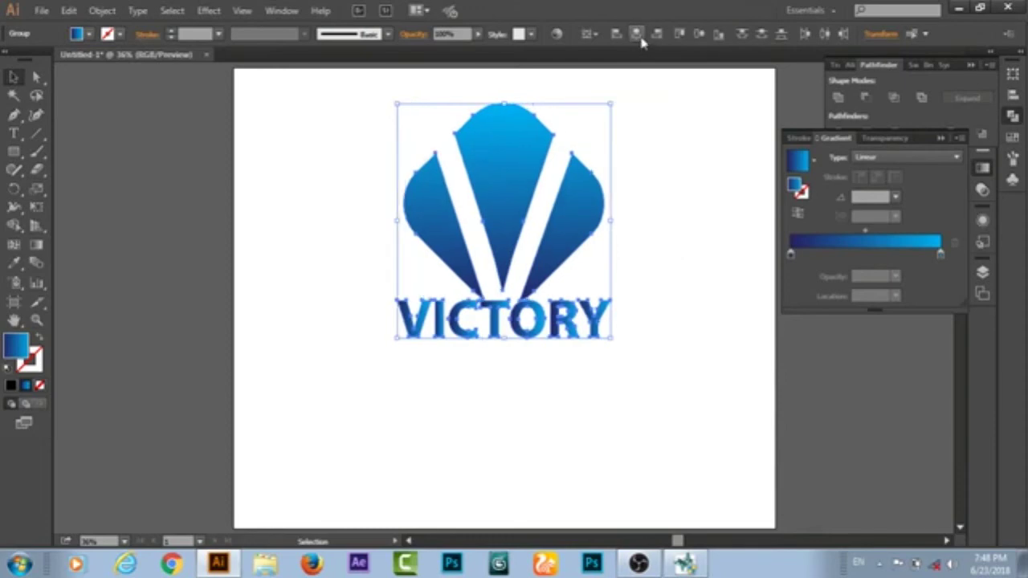
{"action": "left_click", "coordinate": [695, 144]}
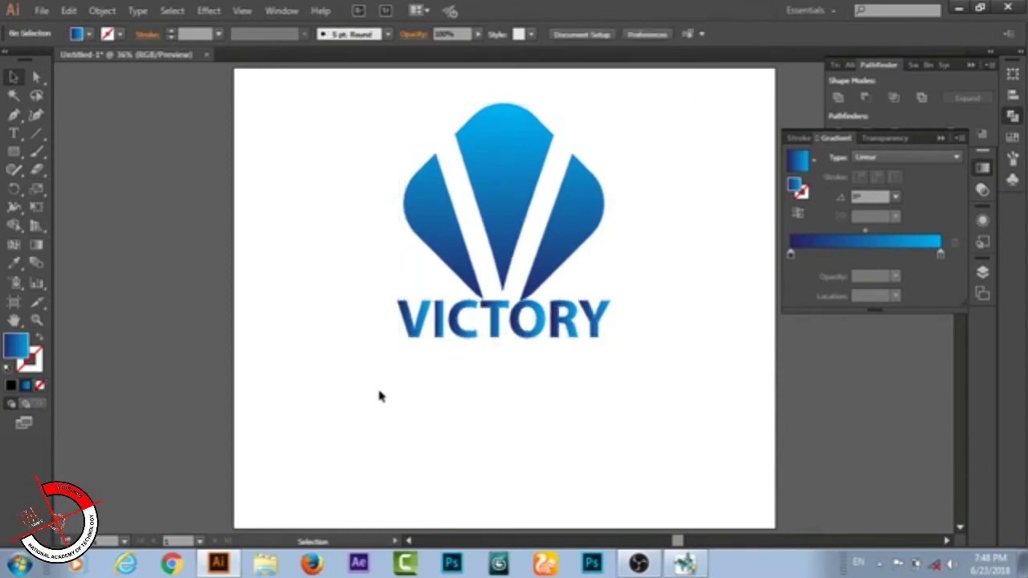
- Nudge VICTORY down two steps and shrink it slightly, keeping its proportions
{"action": "left_click_drag", "start_coordinate": [381, 396], "coordinate": [640, 319]}
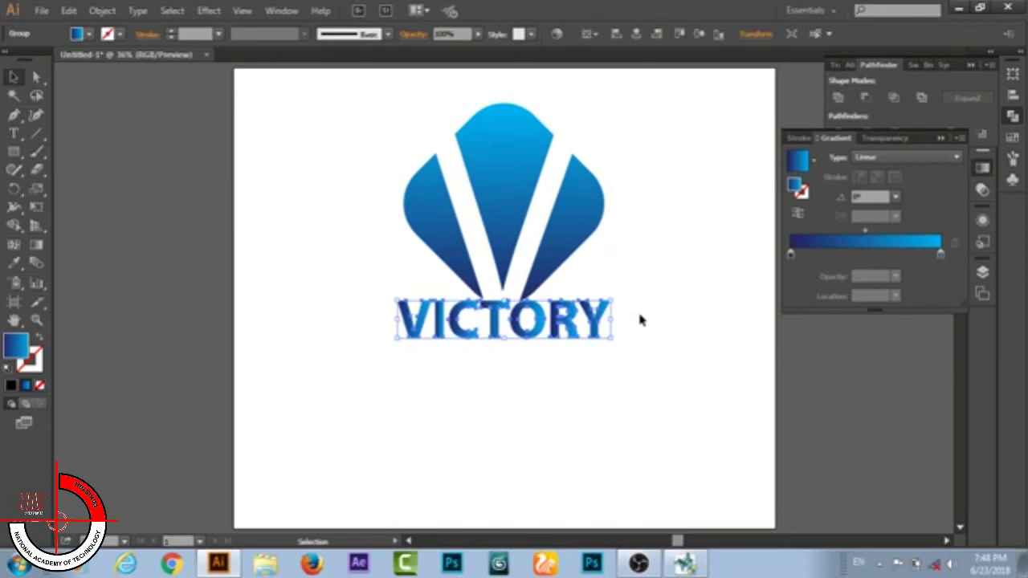
{"action": "key", "text": "Down"}
{"action": "key", "text": "Down"}
{"action": "key", "text": "Down"}
{"action": "key", "text": "Down"}
{"action": "key", "text": "Down"}
{"action": "key", "text": "Down"}
{"action": "key", "text": "Down"}
{"action": "key", "text": "Down"}
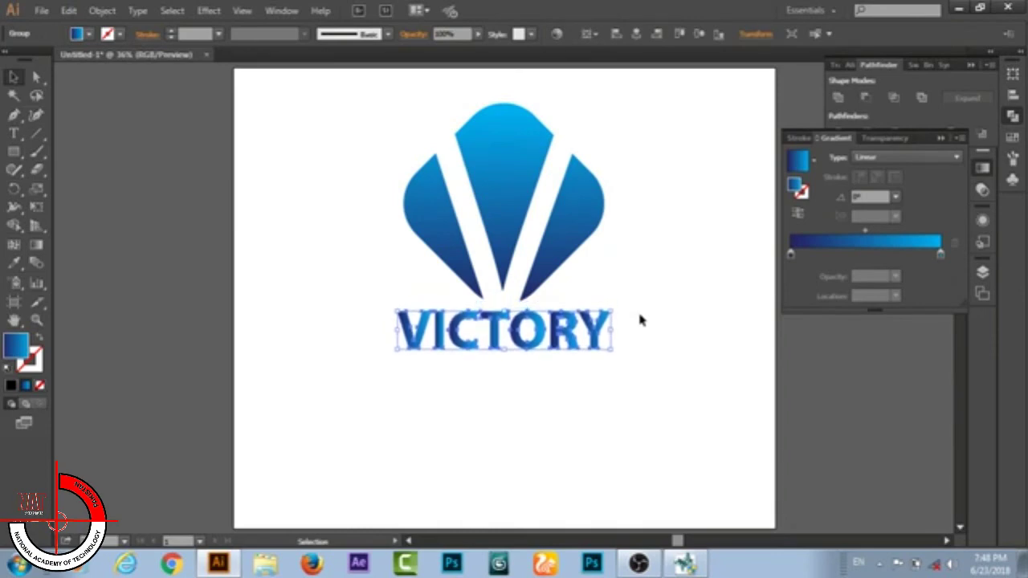
{"action": "key", "text": "Down"}
{"action": "key", "text": "Down"}
{"action": "key", "text": "Down"}
{"action": "key", "text": "Down"}
{"action": "key", "text": "Down"}
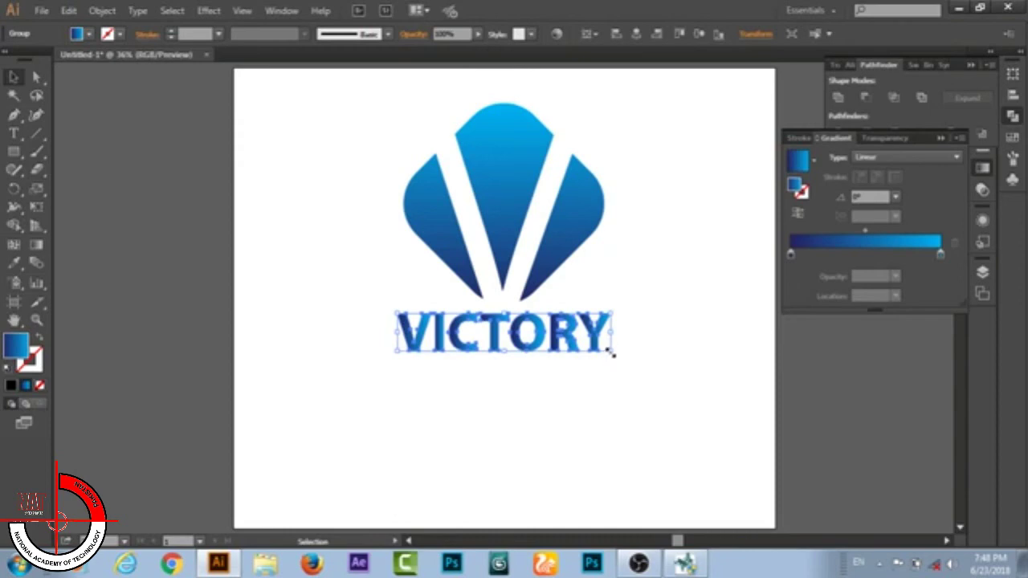
{"action": "key", "text": "shift"}
{"action": "left_click_drag", "start_coordinate": [610, 351], "coordinate": [615, 352]}
{"action": "left_click_drag", "start_coordinate": [613, 354], "coordinate": [600, 349]}
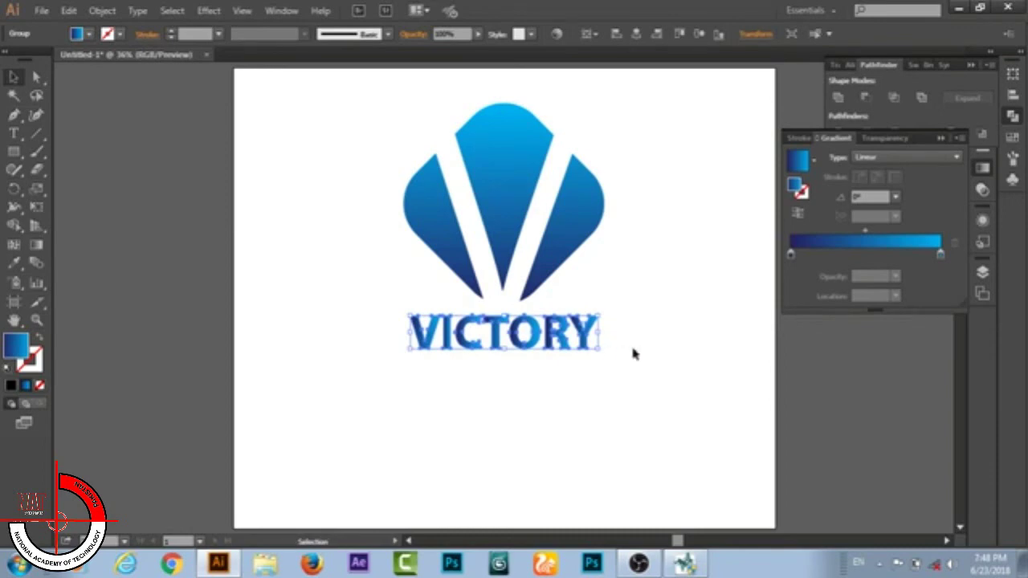
- Align the emblem and VICTORY together to reposition the logo on the artboard
{"action": "left_click_drag", "start_coordinate": [639, 188], "coordinate": [475, 365]}
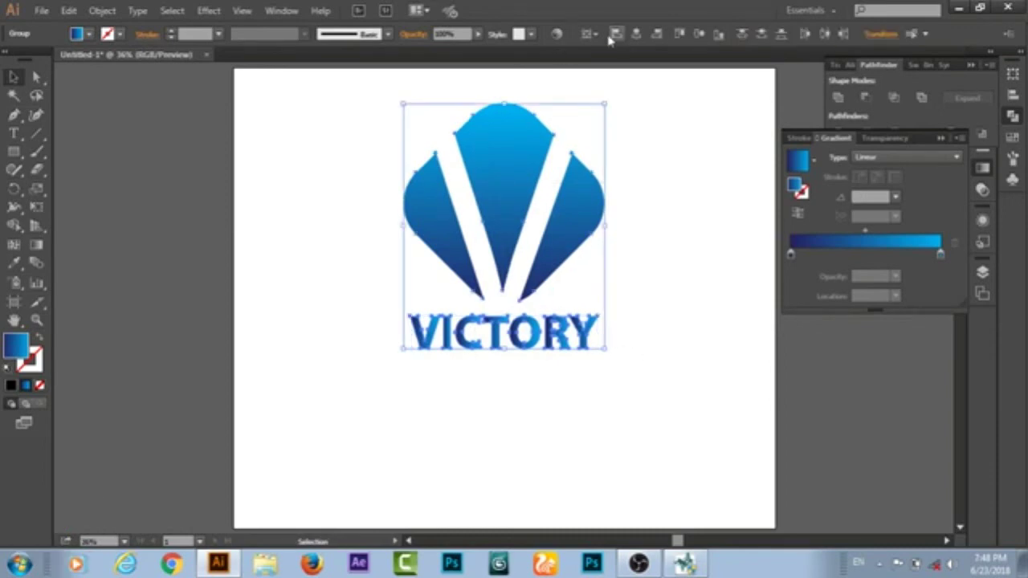
{"action": "left_click", "coordinate": [637, 36]}
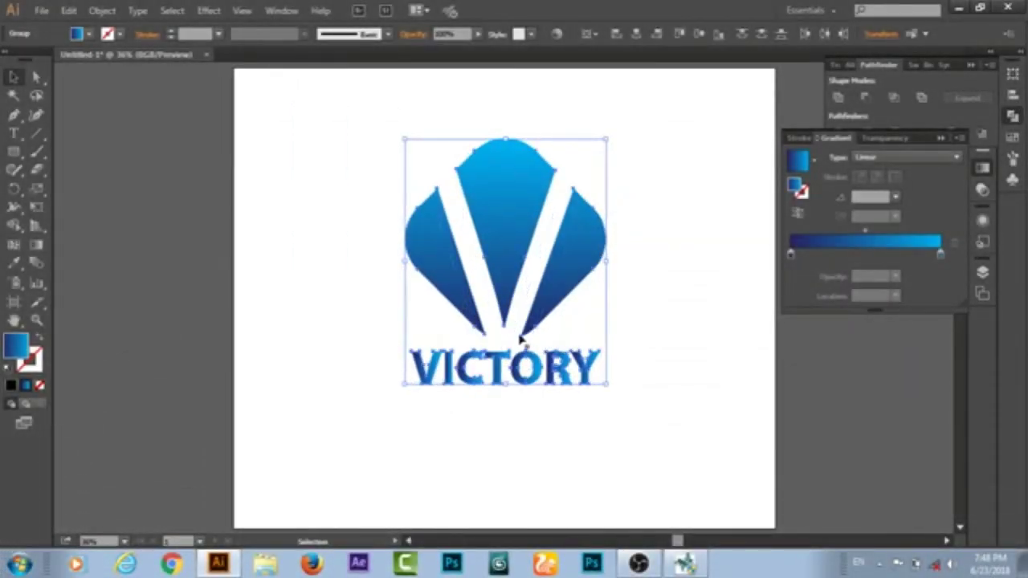
{"action": "left_click", "coordinate": [677, 410]}
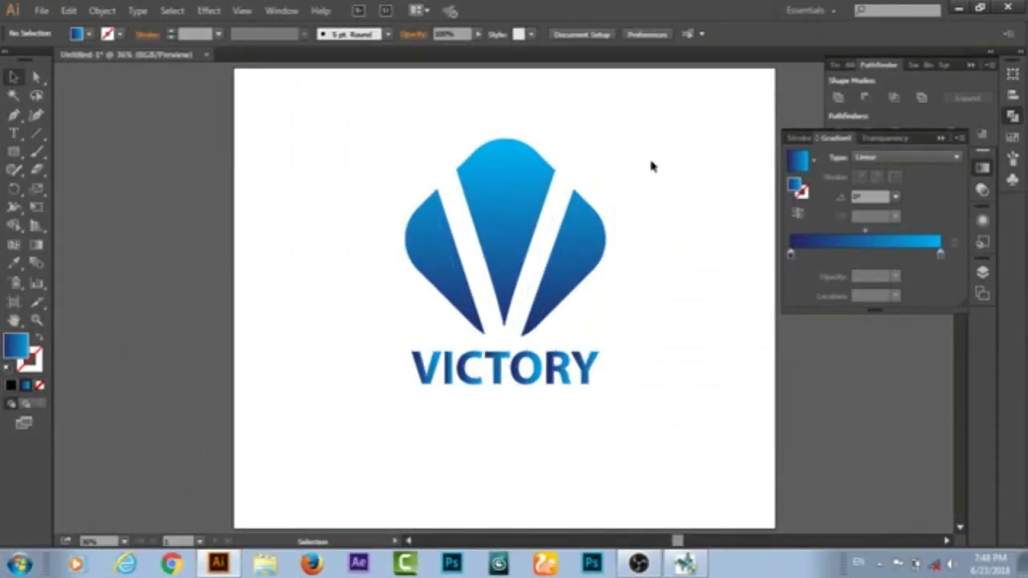